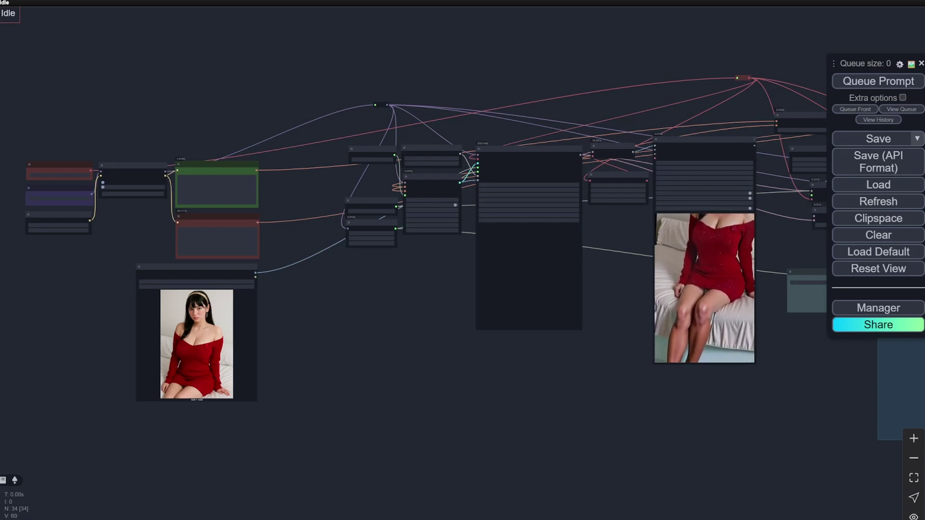
- Zoom and pan from the full workflow overview toward the left-hand loader nodes
scroll(394, 373, "down", 4)
scroll(405, 376, "up", 2)
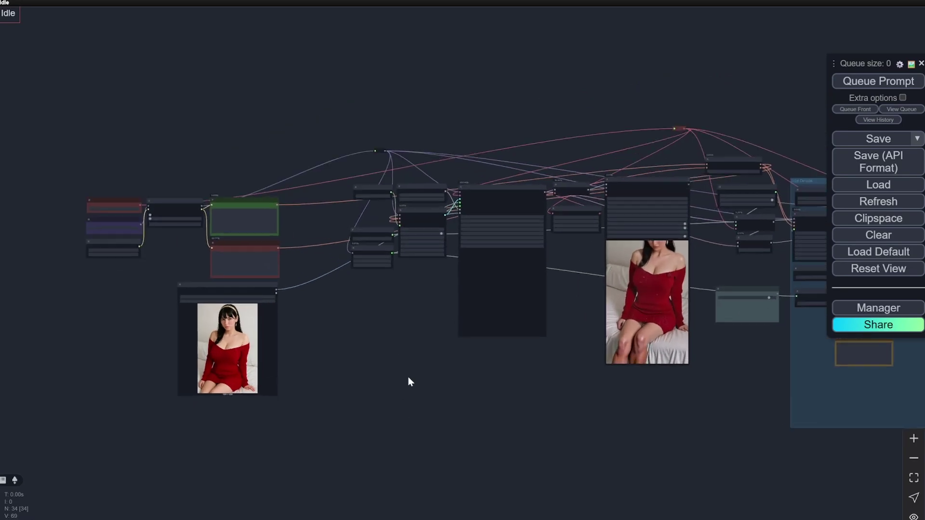
scroll(336, 333, "up", 3)
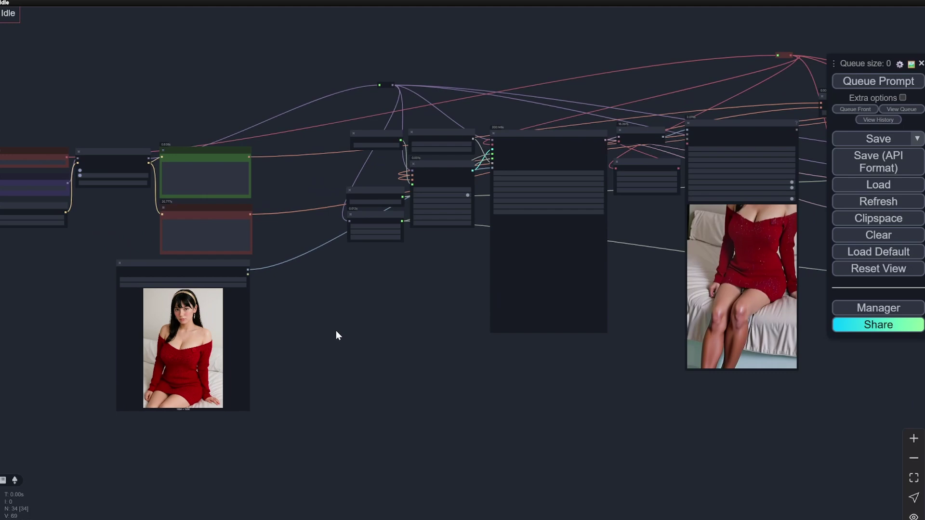
left_click_drag(336, 330, 440, 326)
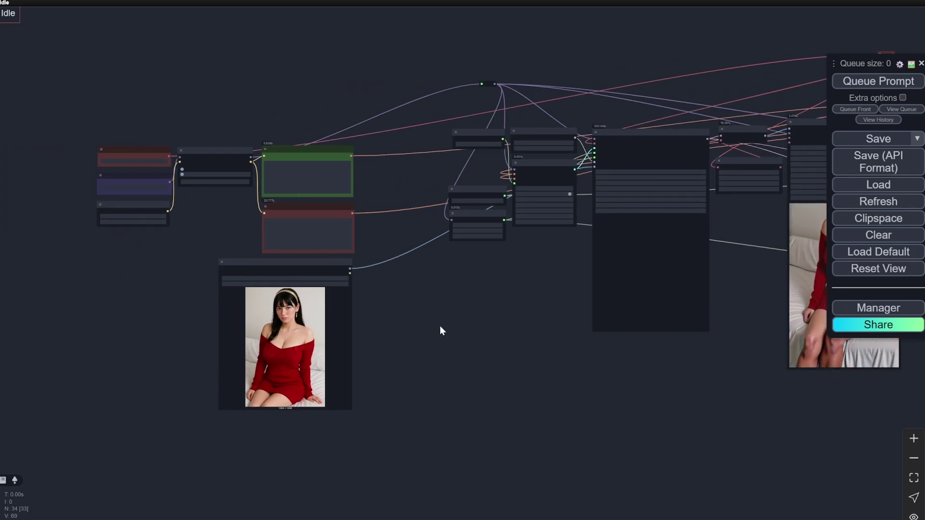
scroll(441, 326, "down", 4)
scroll(482, 375, "up", 3)
scroll(620, 405, "up", 1)
- Center the Load VAE, model loaders, distilled-LoRA Power Lora Loader and prompt nodes
left_click_drag(619, 404, 549, 394)
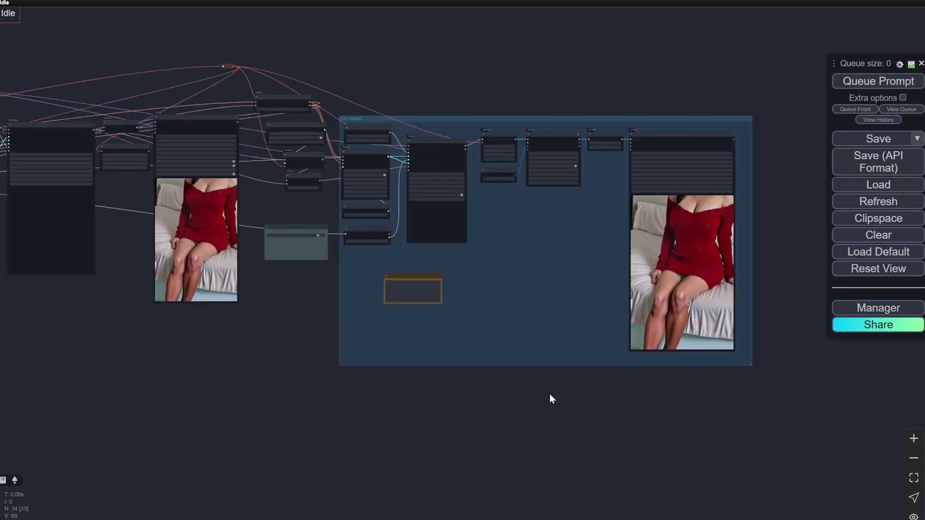
scroll(551, 393, "up", 3)
scroll(553, 404, "down", 5)
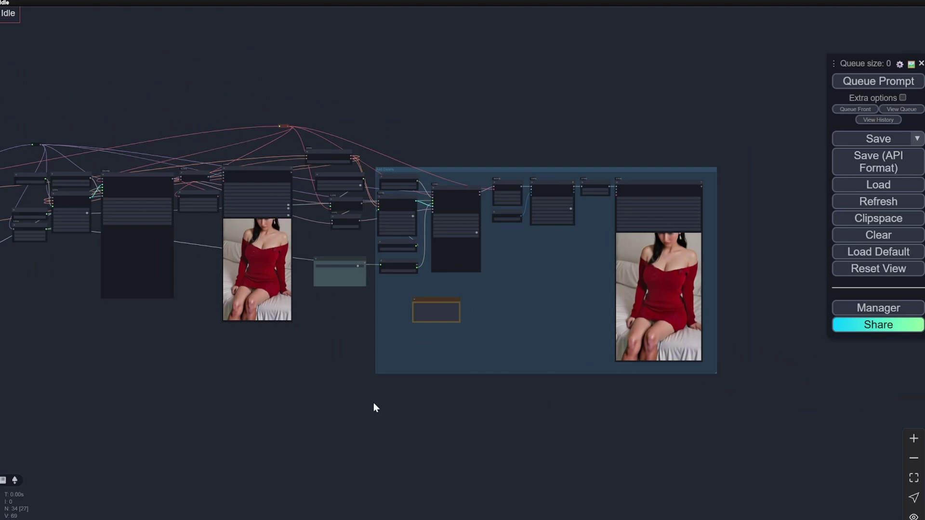
left_click_drag(375, 407, 562, 386)
scroll(331, 293, "up", 3)
left_click_drag(330, 293, 594, 384)
scroll(379, 302, "up", 2)
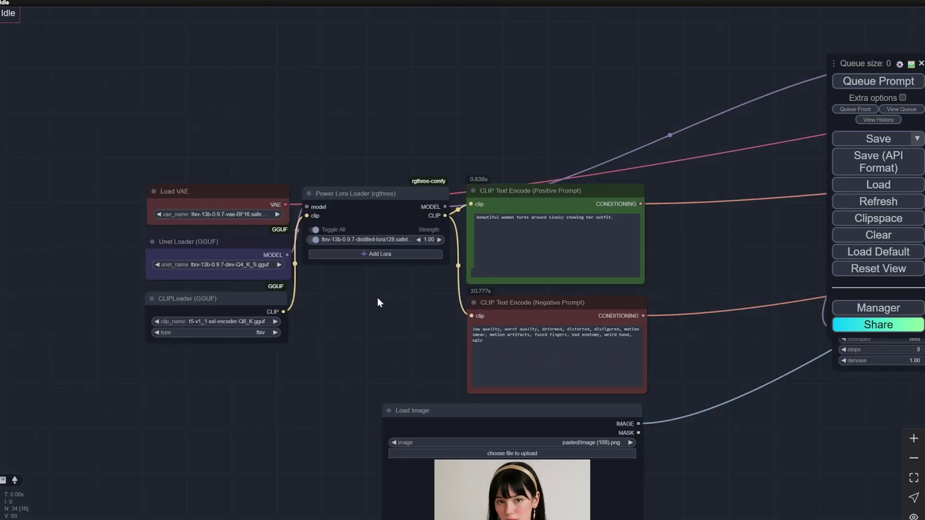
scroll(378, 296, "up", 2)
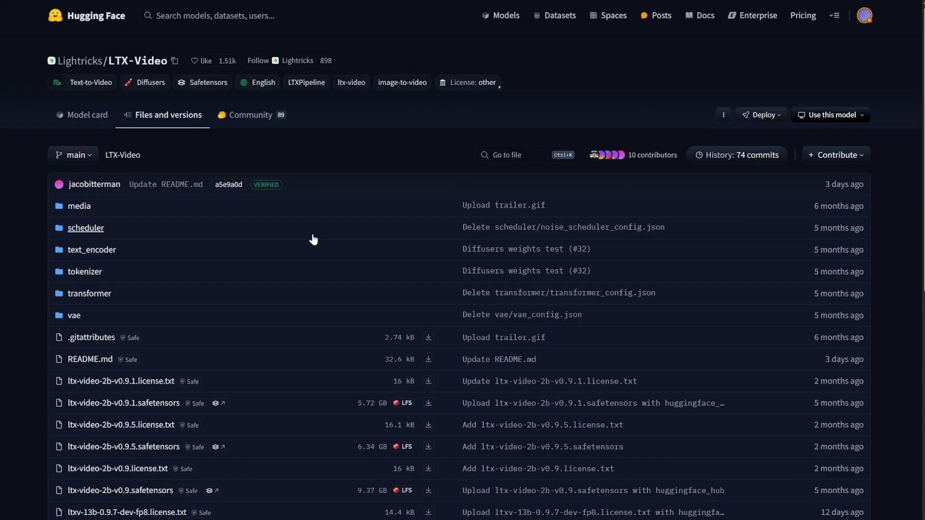
scroll(313, 239, "down", 9)
scroll(313, 239, "up", 9)
scroll(256, 231, "down", 9)
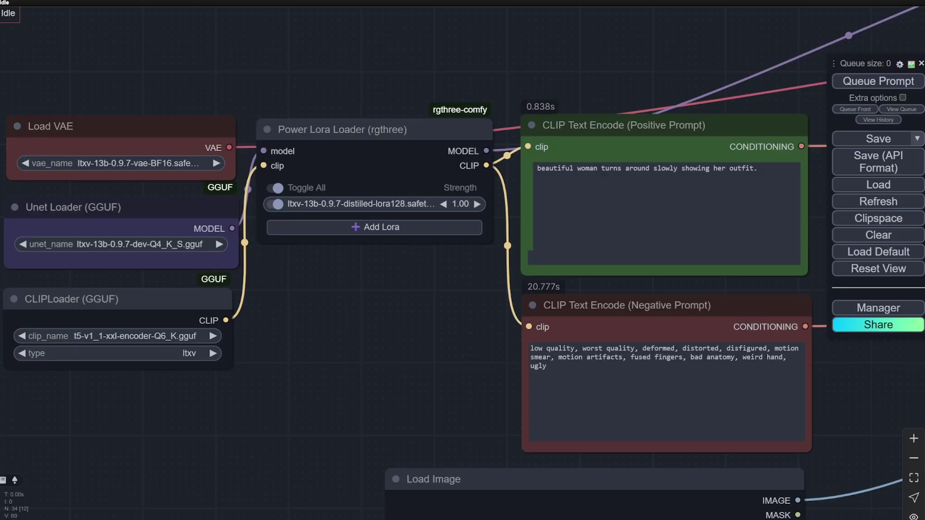
scroll(302, 21, "down", 8)
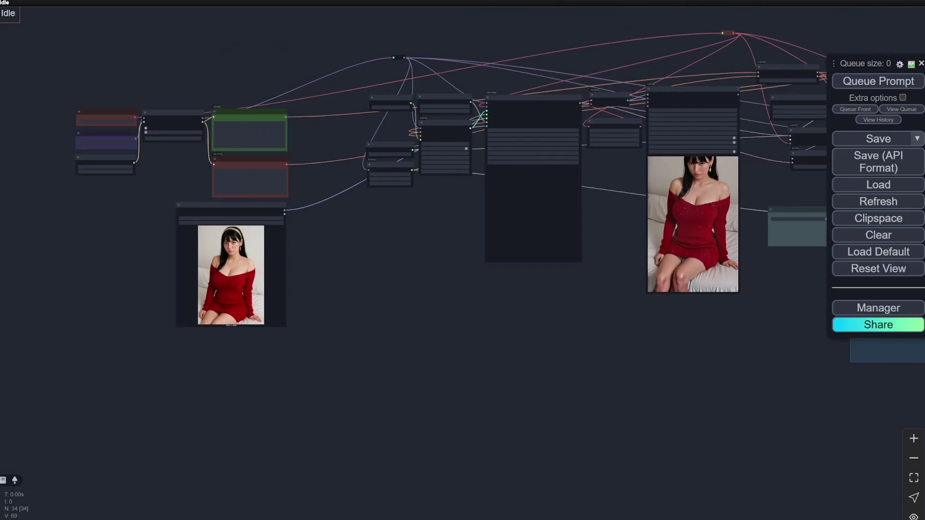
scroll(287, 296, "up", 4)
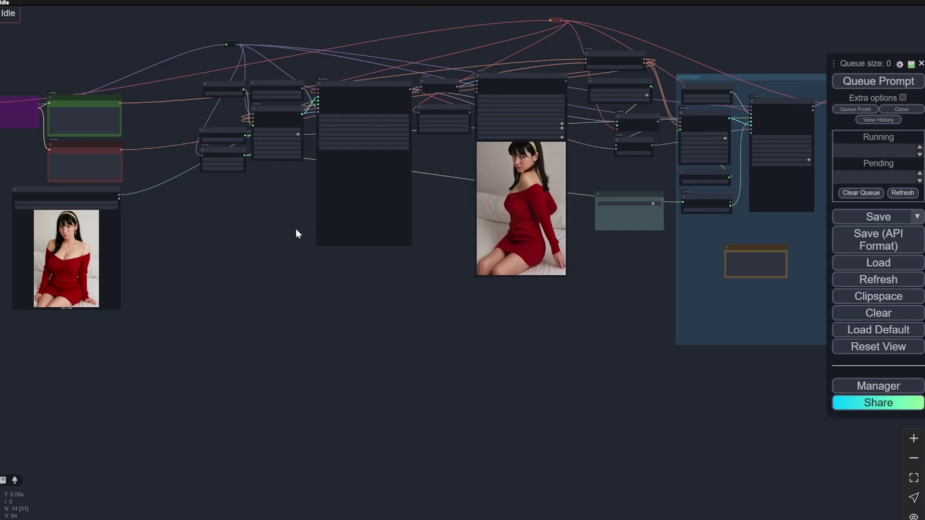
scroll(209, 221, "up", 5)
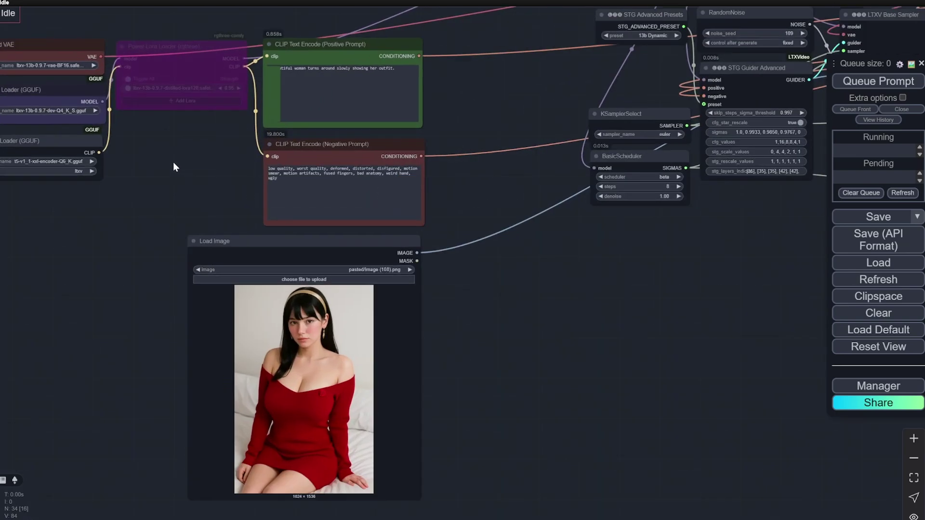
left_click_drag(173, 162, 192, 223)
scroll(186, 140, "up", 2)
scroll(176, 183, "down", 5)
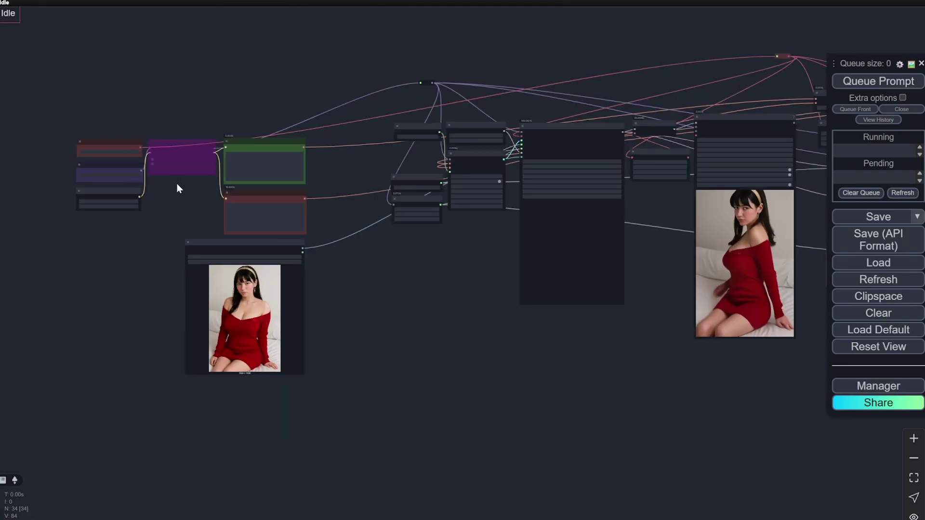
scroll(429, 308, "down", 1)
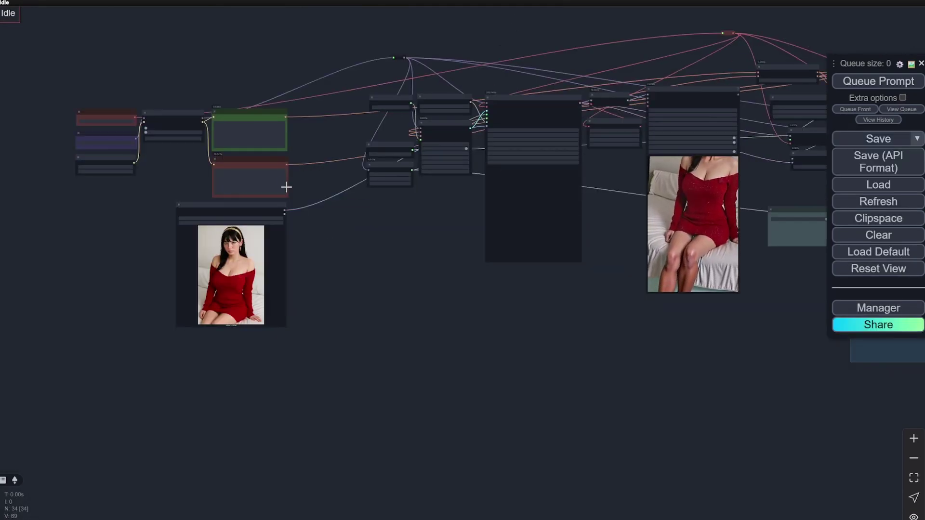
scroll(284, 185, "up", 3)
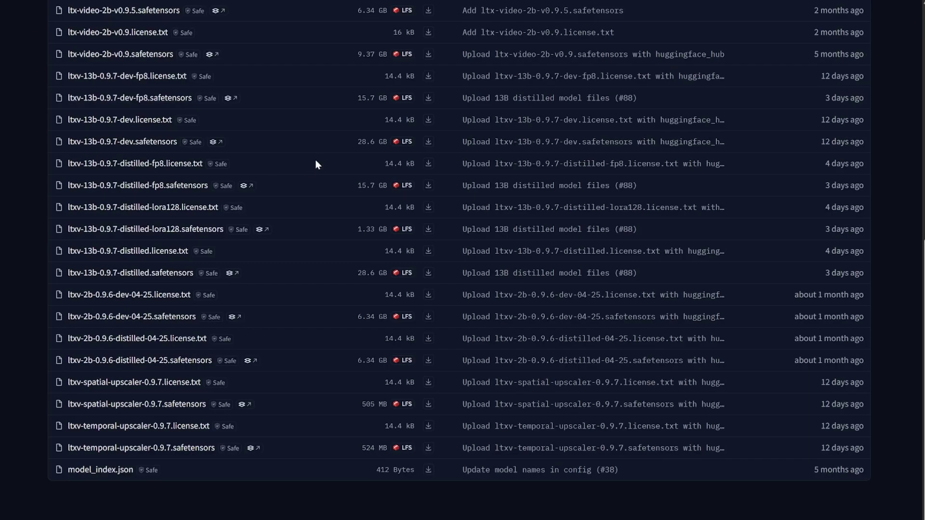
scroll(316, 161, "up", 5)
scroll(318, 164, "up", 3)
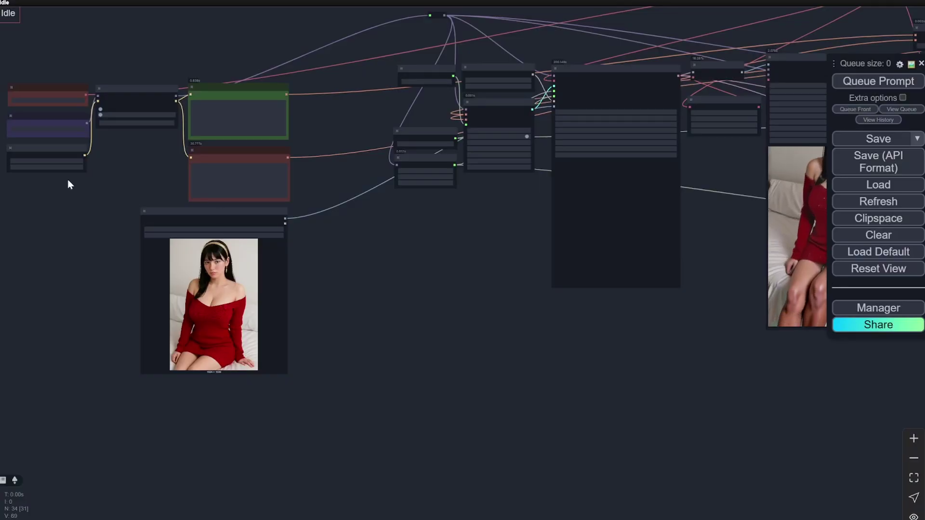
scroll(68, 181, "up", 5)
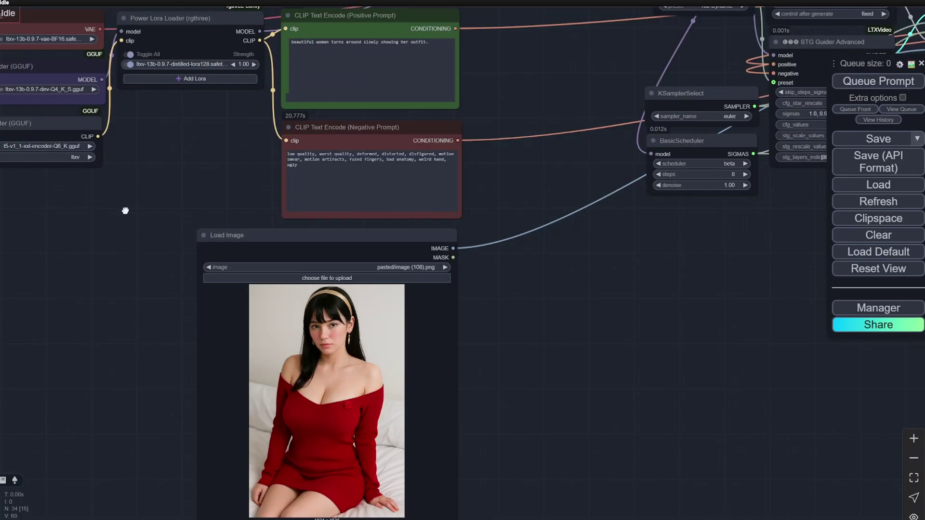
left_click_drag(124, 208, 322, 258)
scroll(369, 267, "up", 5)
scroll(377, 271, "down", 1)
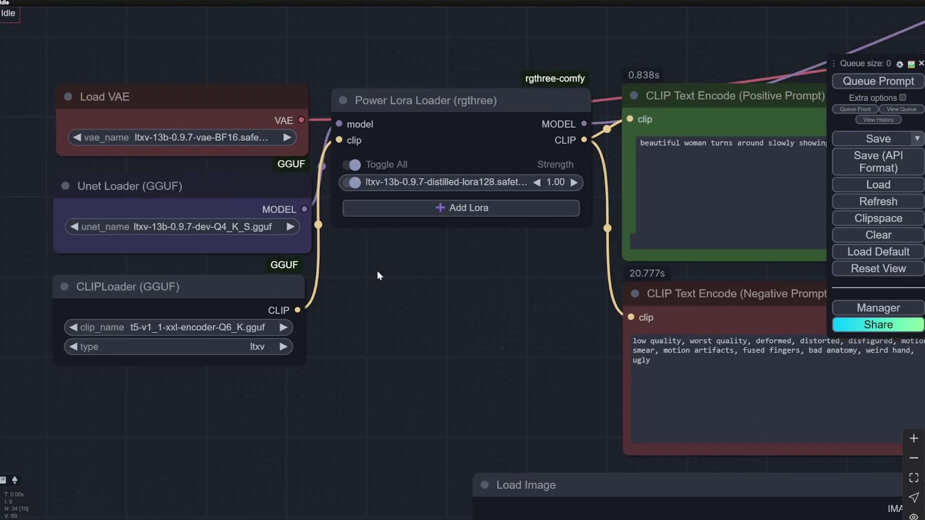
scroll(107, 212, "up", 2)
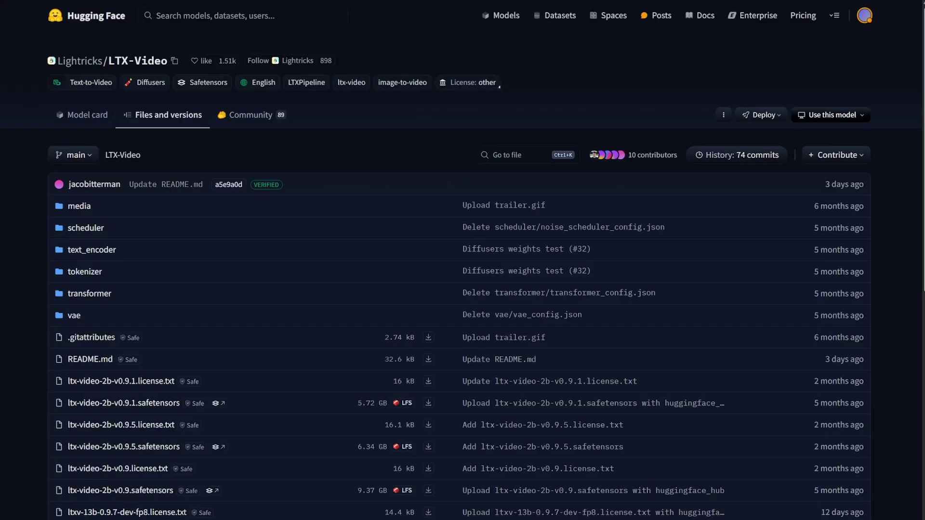
- Scroll the Files and versions list down to ltxv-13b-0.9.7-distilled-lora128.safetensors
scroll(225, 338, "down", 8)
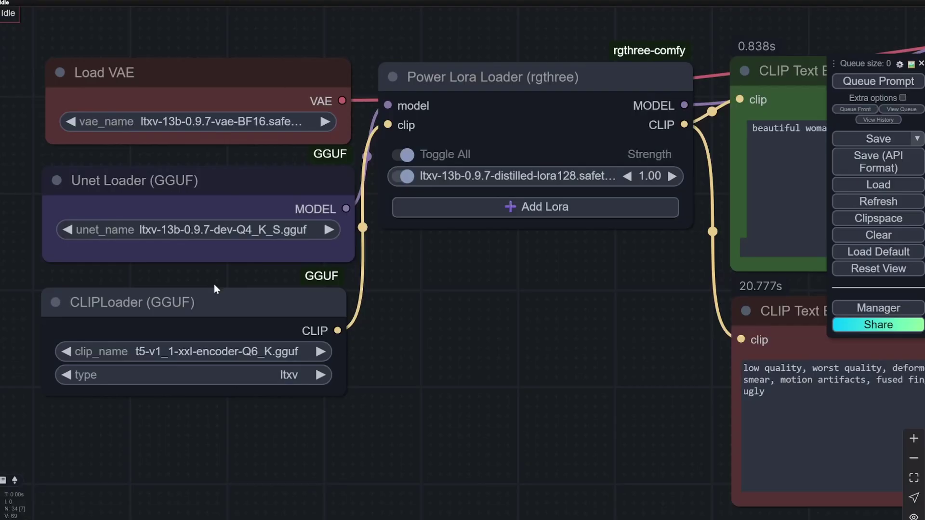
scroll(441, 317, "down", 5)
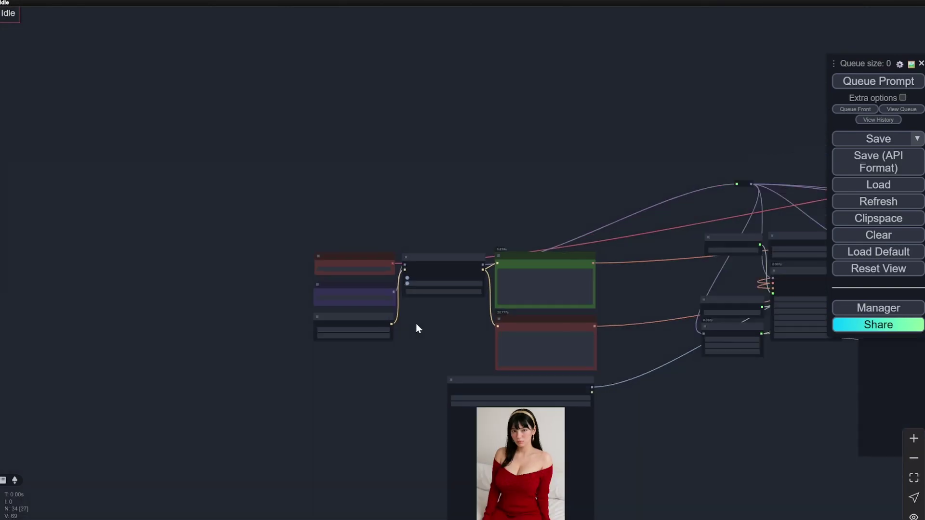
- Zoom in on Load VAE, Unet Loader (GGUF), CLIPLoader (GGUF) and the Power Lora Loader with ltxv-13b-0.9.7-distilled-lora128
left_click_drag(695, 397, 348, 287)
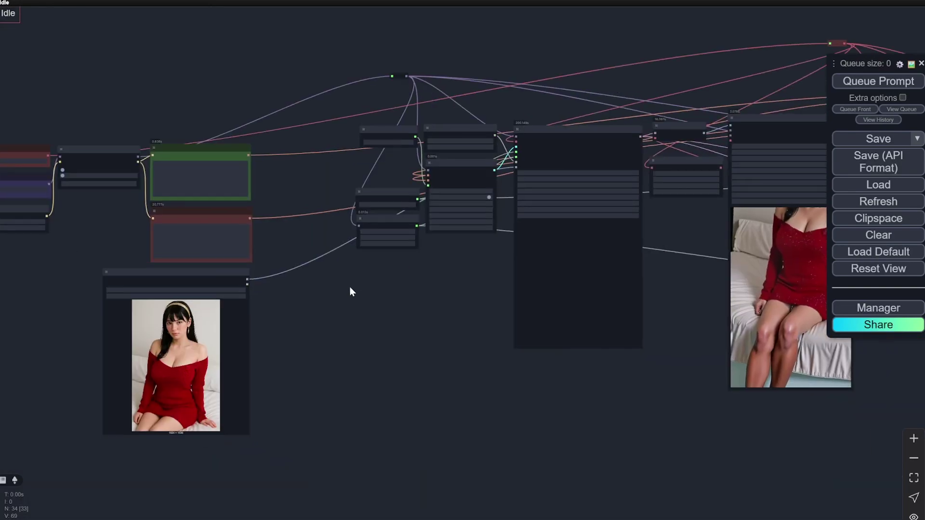
scroll(152, 236, "up", 5)
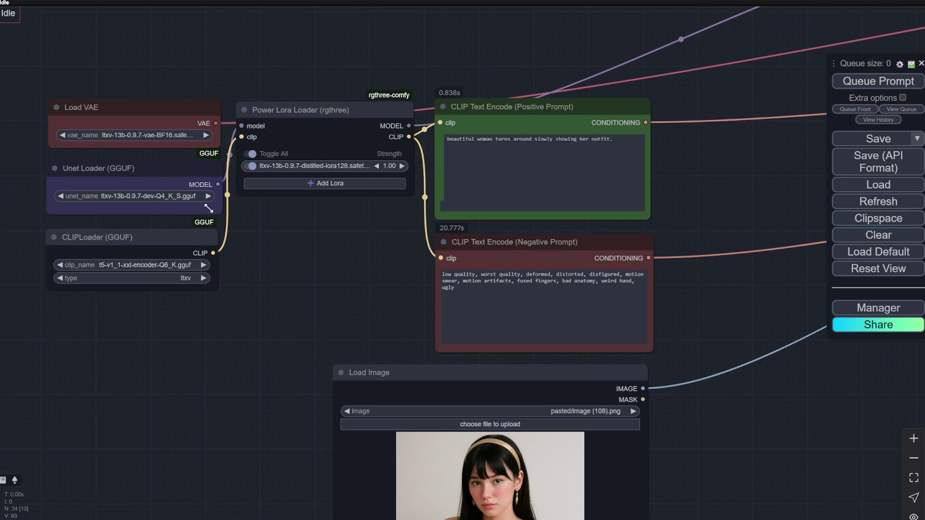
scroll(9, 197, "up", 3)
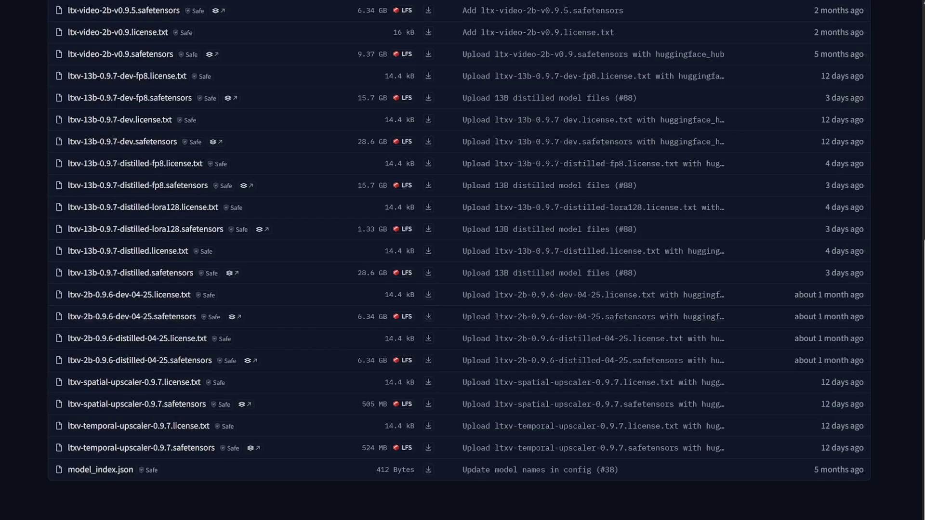
scroll(226, 213, "up", 6)
scroll(227, 212, "down", 5)
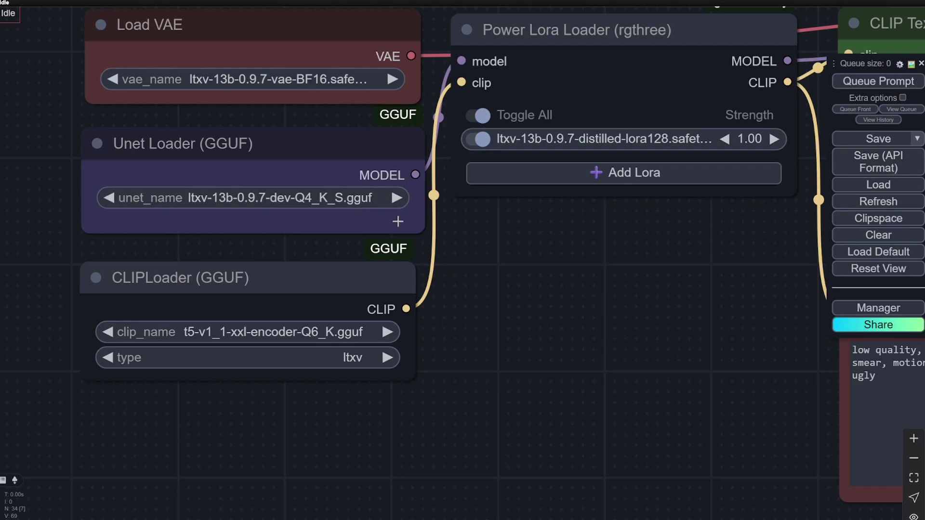
scroll(437, 239, "down", 5)
scroll(438, 239, "up", 4)
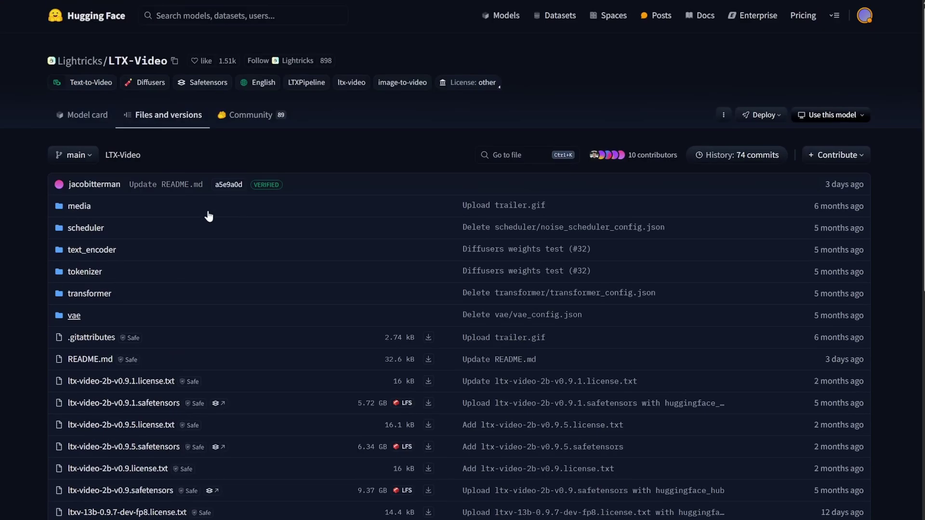
scroll(207, 212, "down", 6)
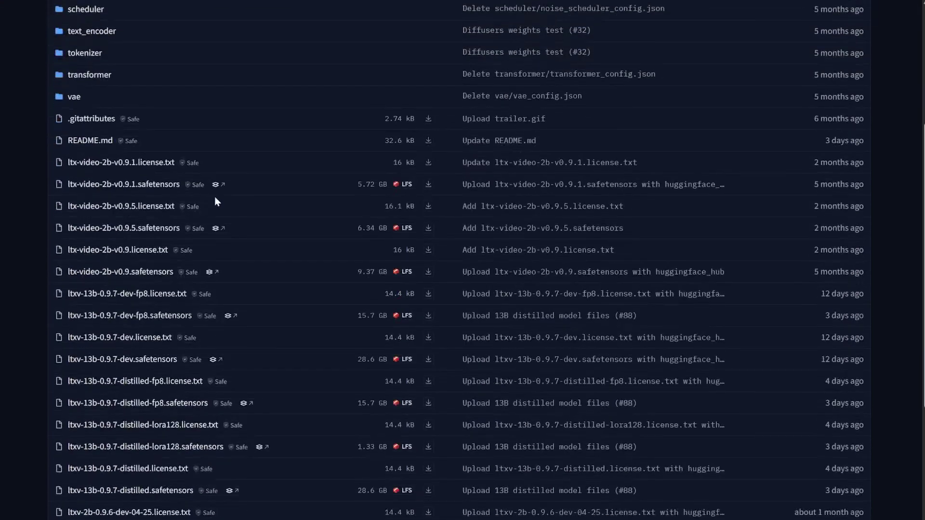
scroll(214, 199, "up", 4)
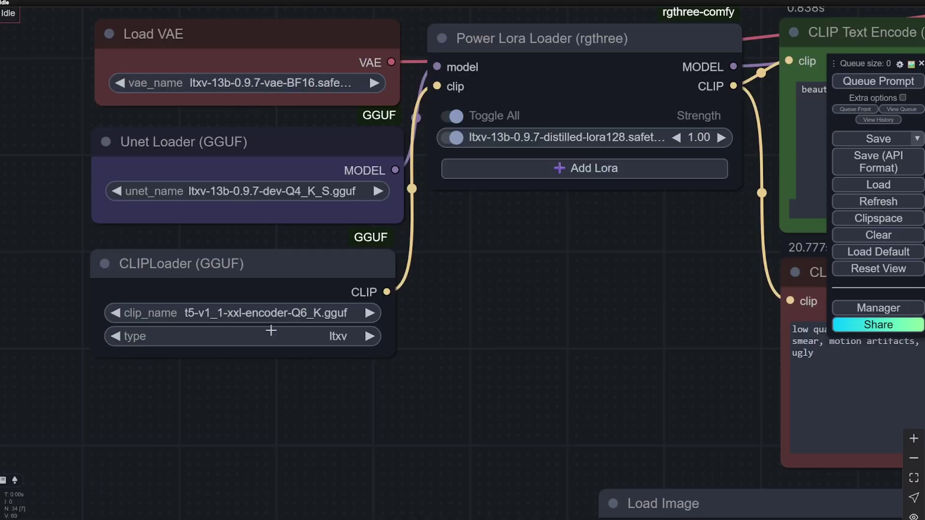
scroll(270, 285, "down", 8)
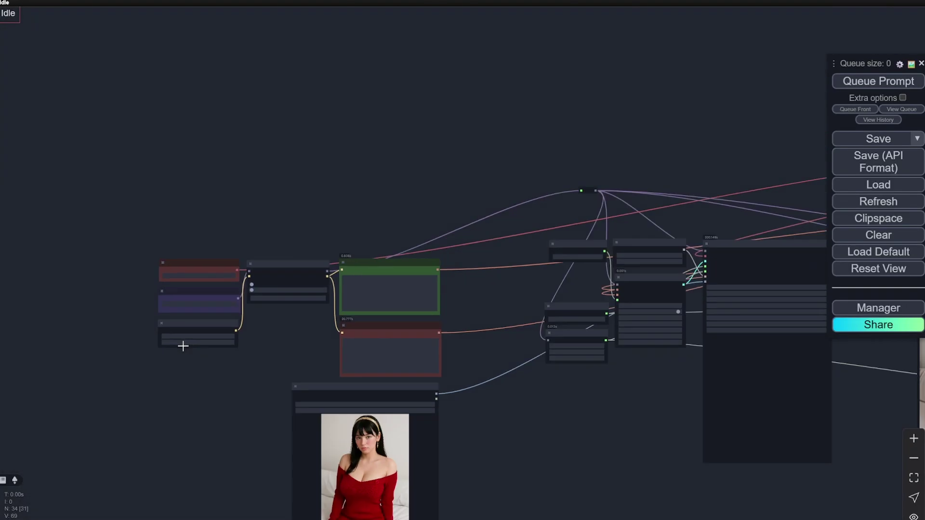
scroll(629, 320, "up", 3)
scroll(628, 320, "up", 8)
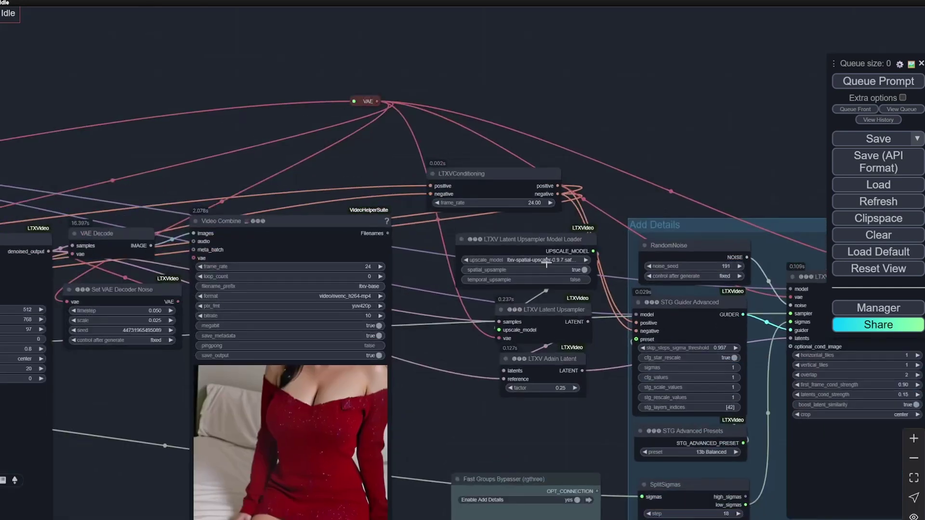
scroll(564, 273, "up", 3)
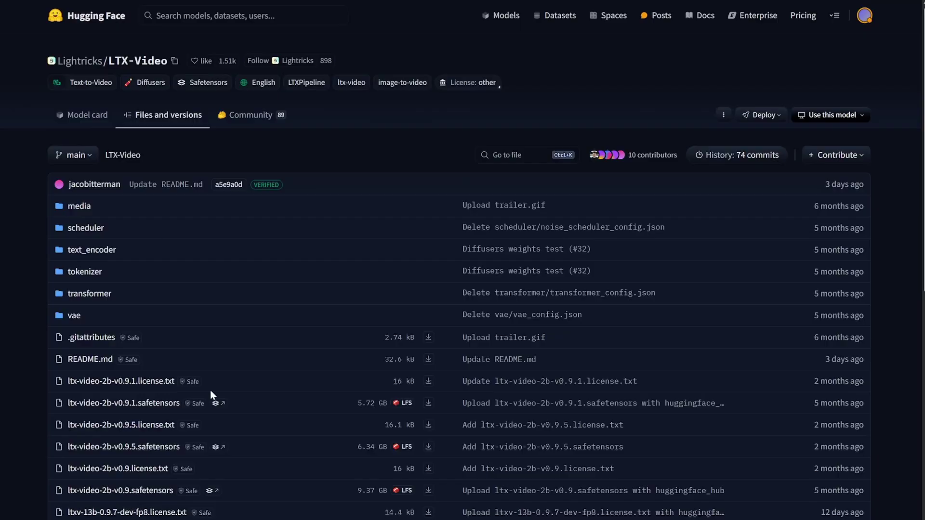
scroll(232, 420, "down", 9)
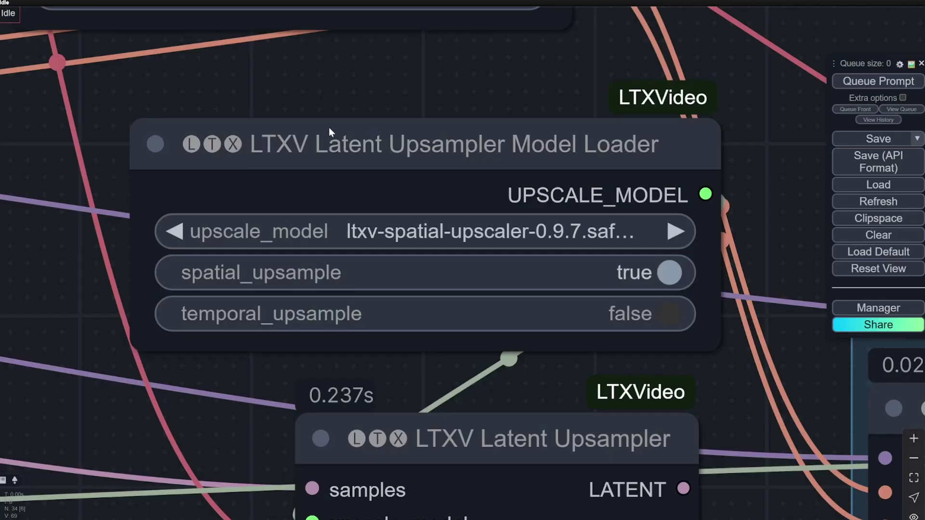
- Zoom and pan to the Load Image input node and the prompt area
scroll(485, 190, "down", 10)
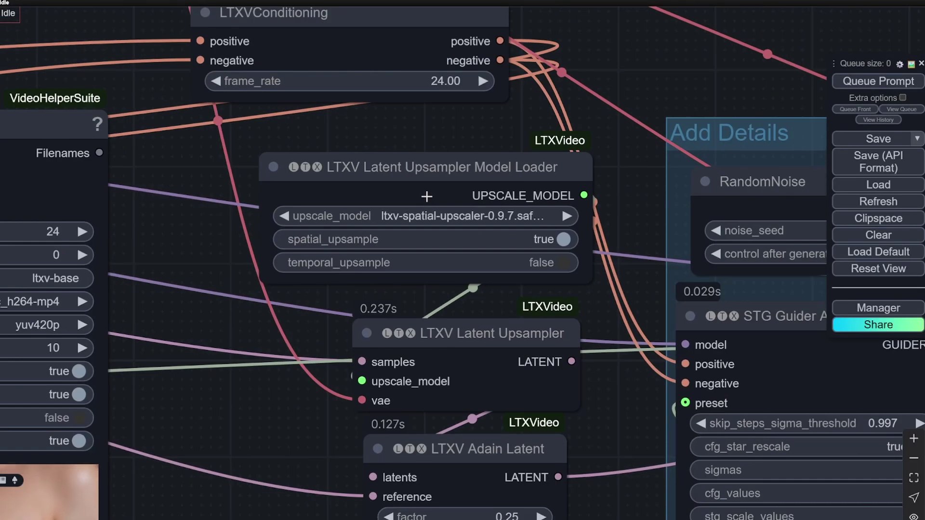
scroll(475, 355, "up", 10)
scroll(475, 356, "up", 2)
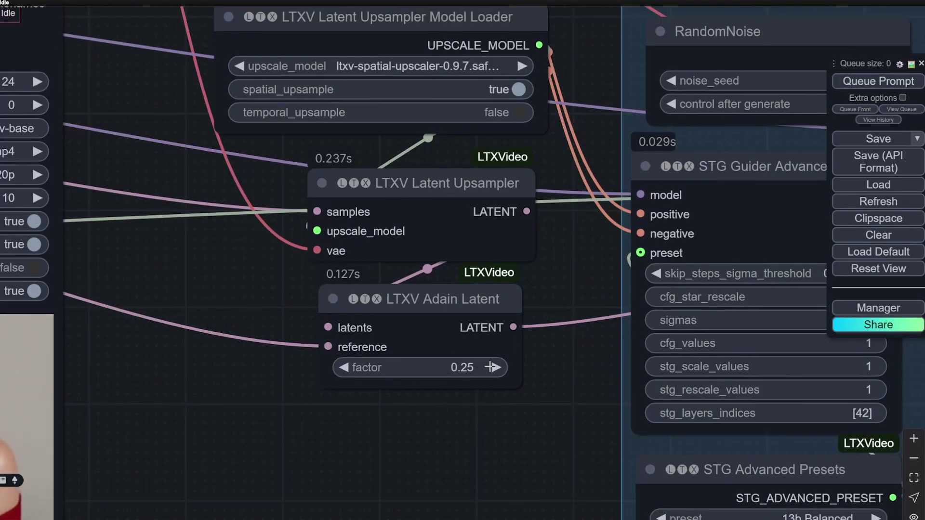
scroll(495, 366, "down", 8)
left_click_drag(201, 452, 336, 335)
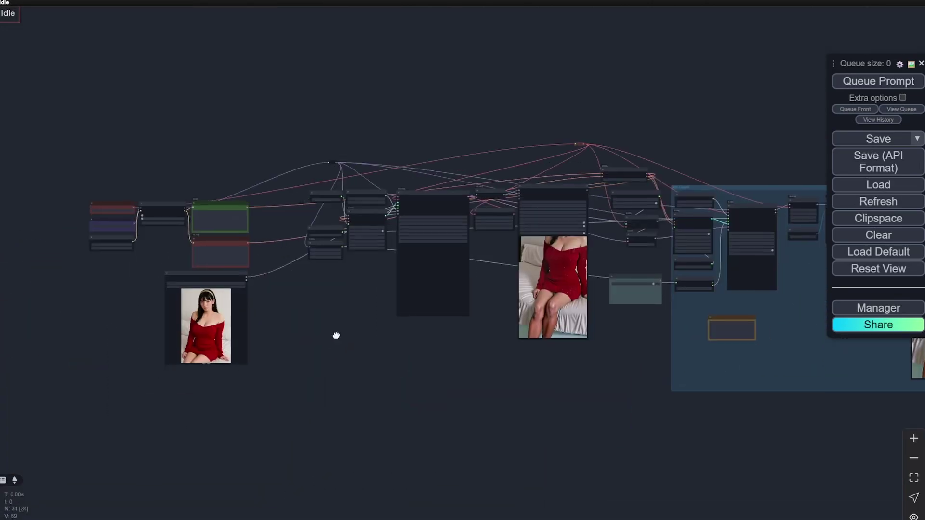
scroll(324, 304, "up", 4)
scroll(308, 299, "up", 1)
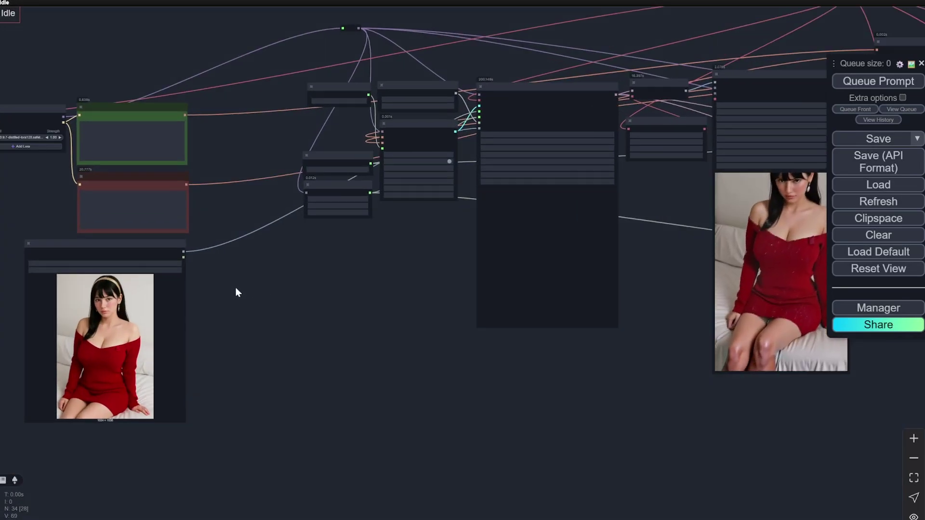
scroll(233, 287, "up", 1)
scroll(245, 289, "down", 2)
scroll(222, 161, "up", 10)
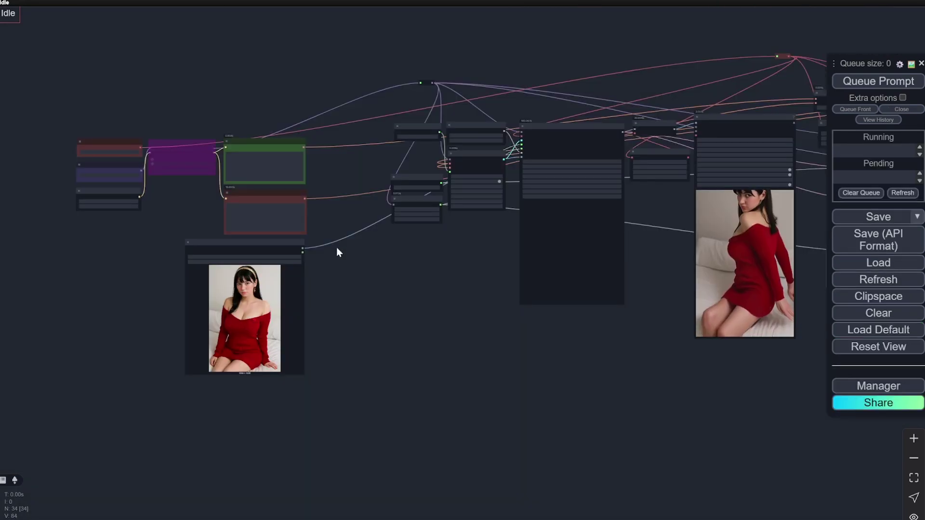
scroll(188, 103, "up", 6)
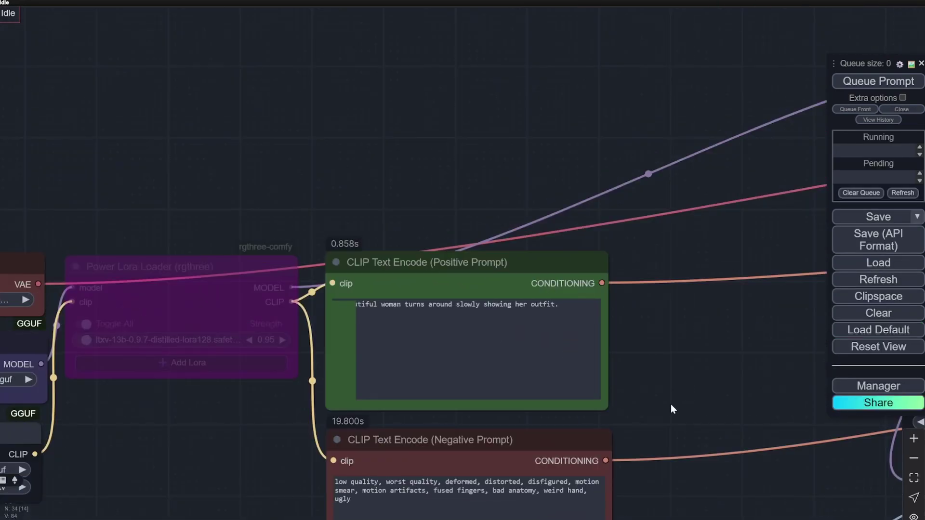
scroll(665, 372, "up", 3)
scroll(657, 369, "down", 1)
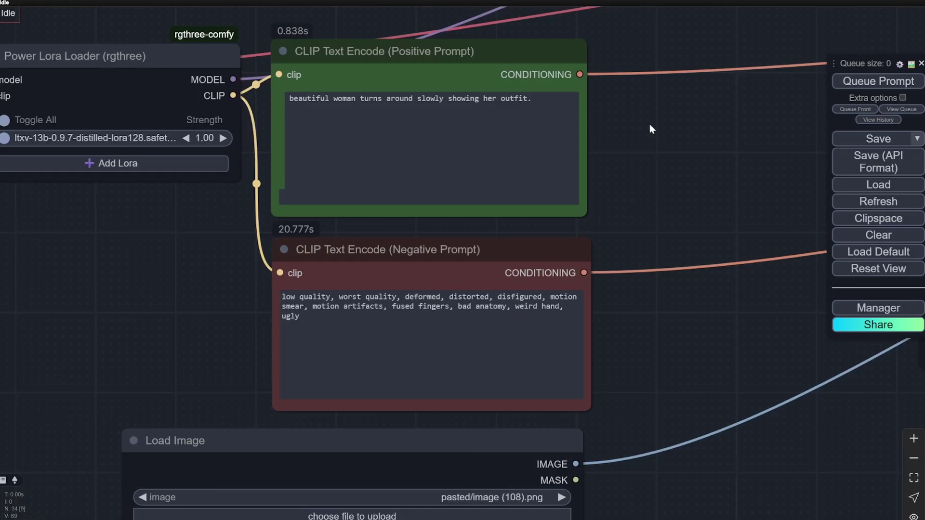
scroll(649, 125, "up", 2)
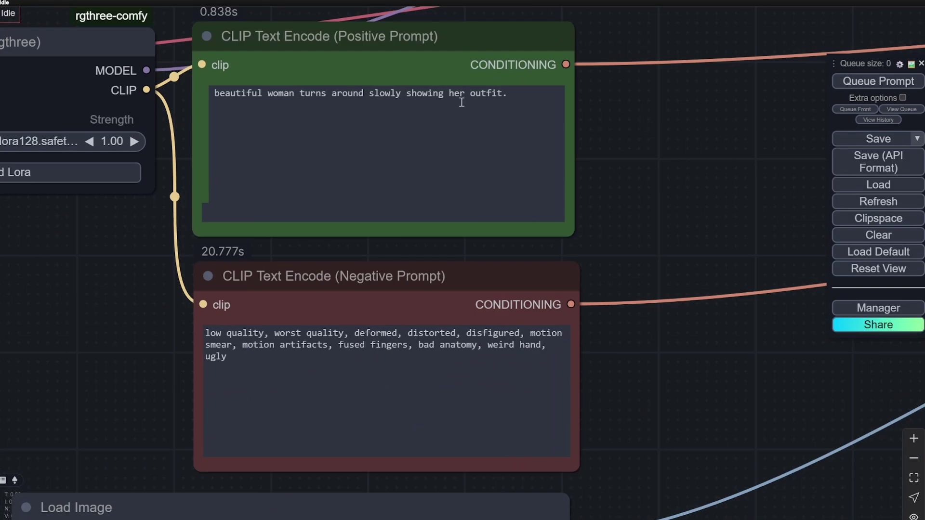
scroll(600, 134, "down", 5)
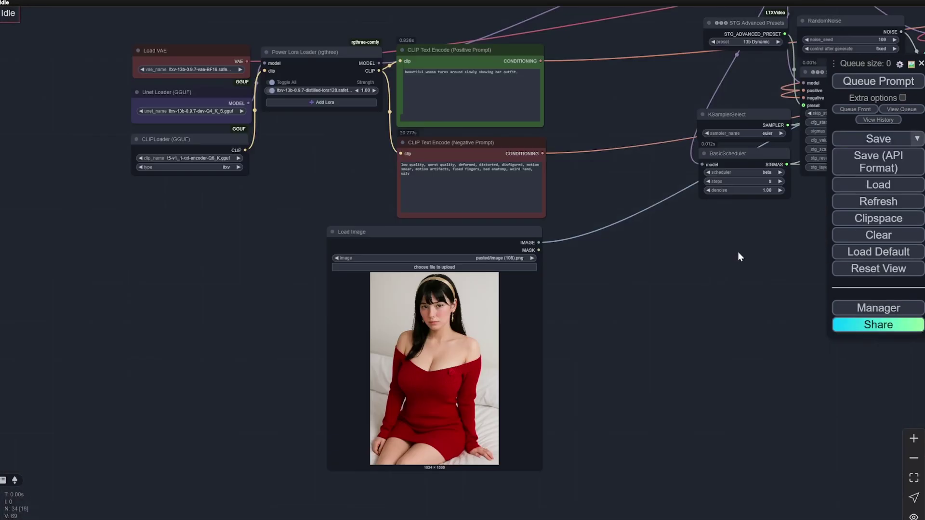
- Inspect the sampling nodes, including the RandomNoise seed 109
left_click_drag(737, 251, 279, 230)
scroll(459, 202, "up", 5)
scroll(527, 138, "up", 3)
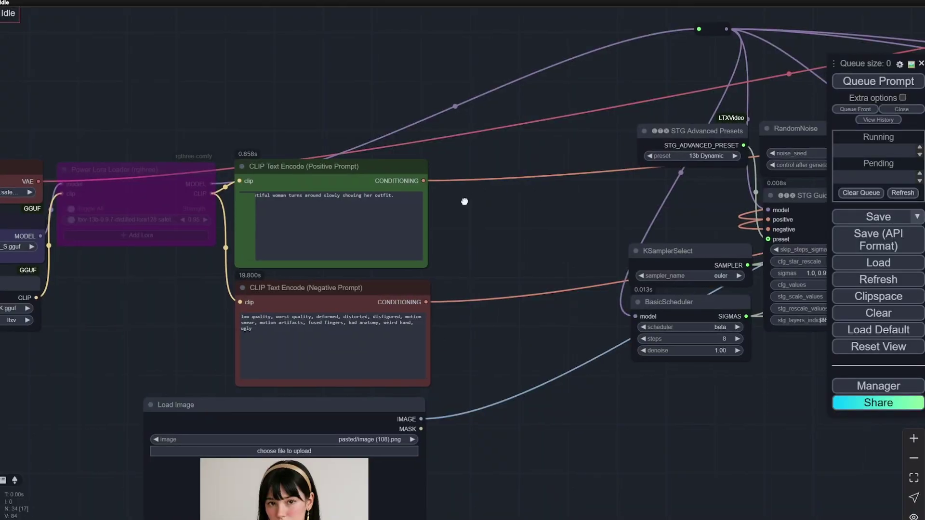
scroll(544, 177, "up", 10)
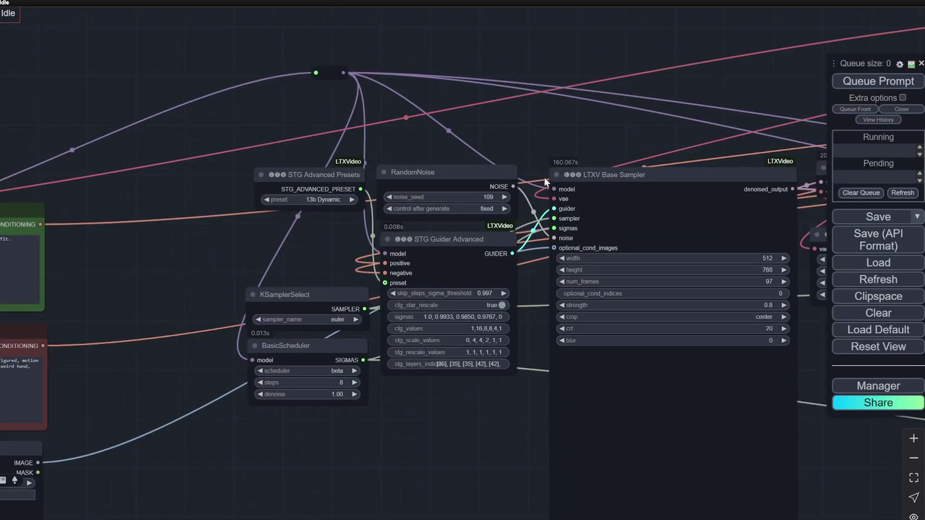
scroll(490, 206, "down", 10)
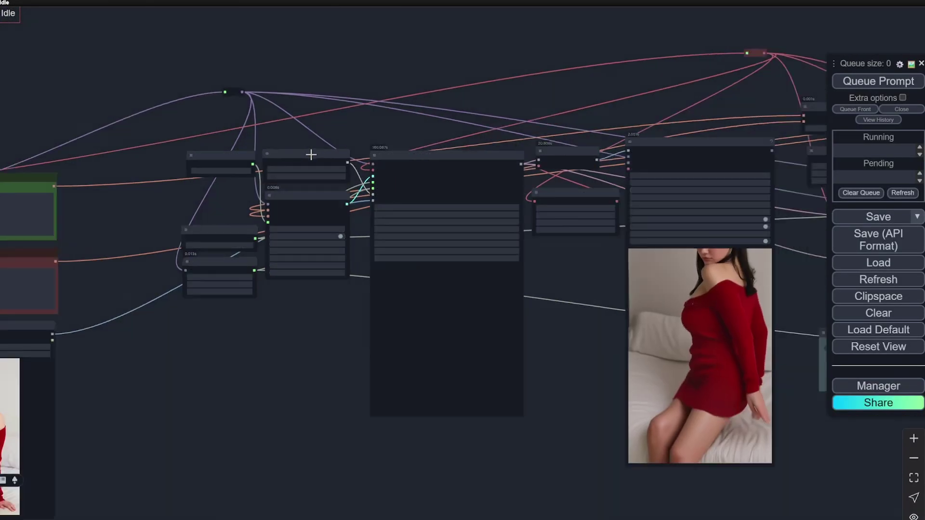
scroll(414, 236, "up", 6)
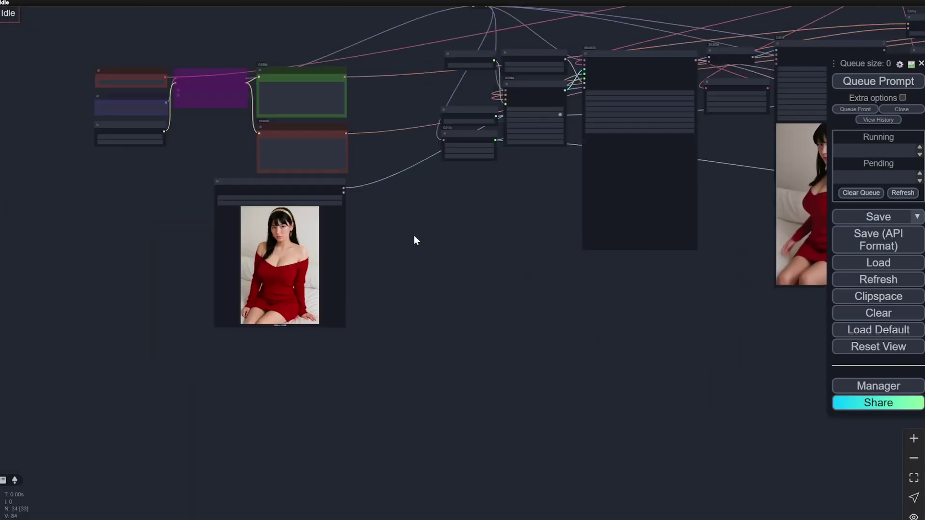
scroll(157, 102, "up", 3)
- Check the model loaders and the BasicScheduler set to beta, 8 steps, denoise 1.00
left_click_drag(157, 103, 473, 208)
scroll(473, 209, "up", 3)
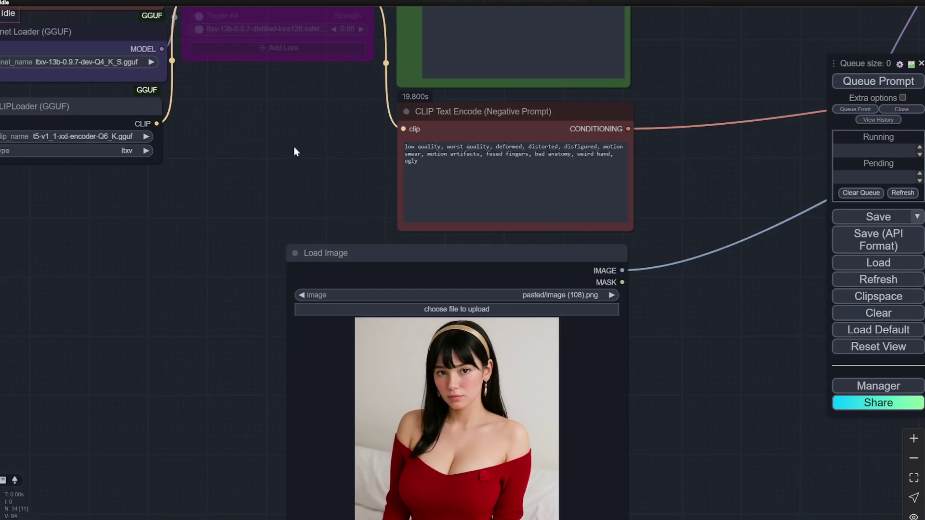
scroll(294, 146, "down", 6)
left_click_drag(585, 215, 477, 274)
scroll(491, 230, "up", 10)
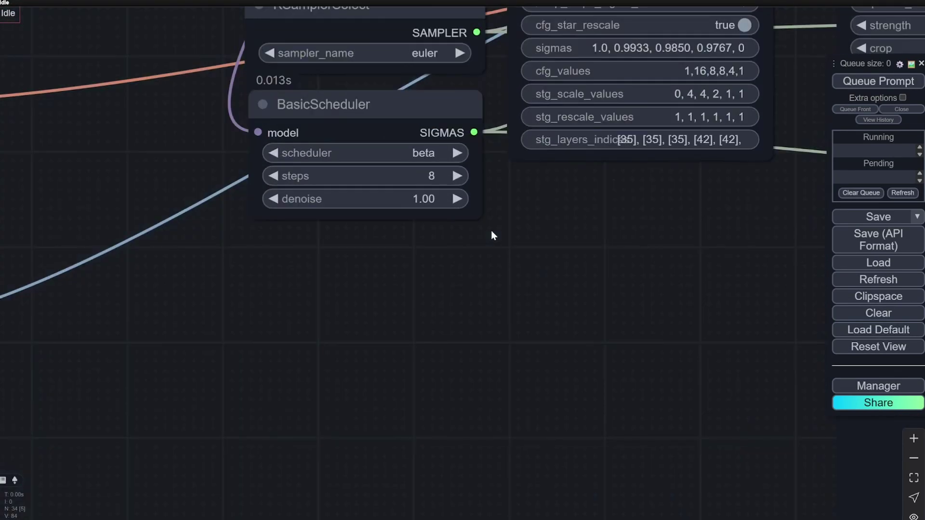
scroll(490, 230, "up", 3)
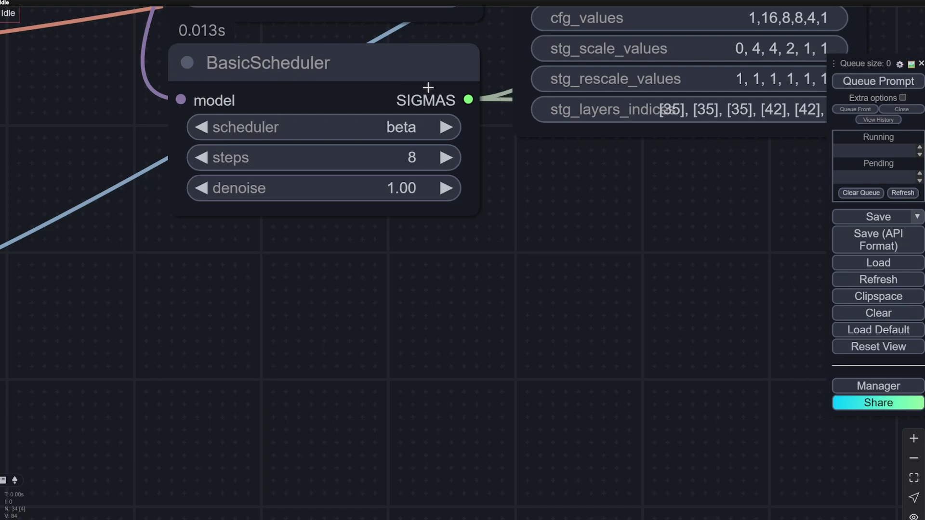
- Bring the sampler and Video Combine output into view to watch the generated video
scroll(582, 236, "down", 15)
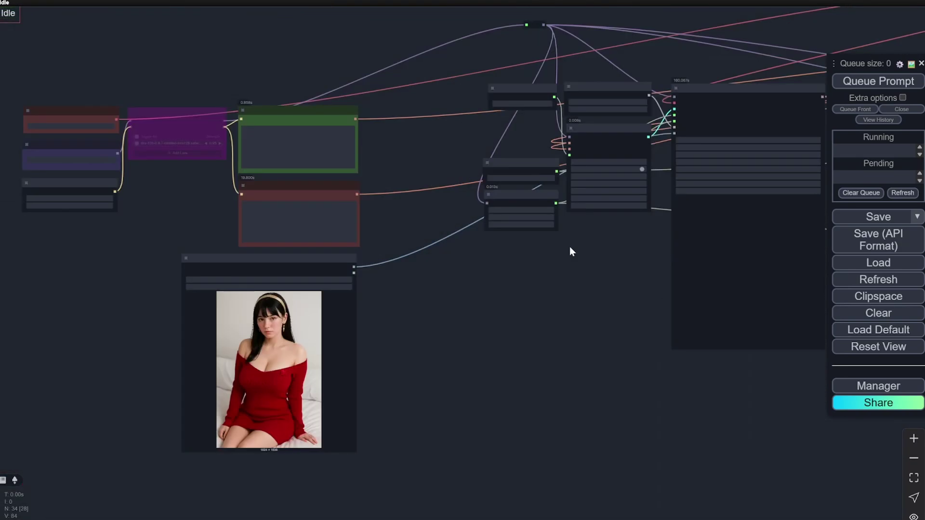
scroll(386, 342, "up", 5)
scroll(232, 325, "up", 5)
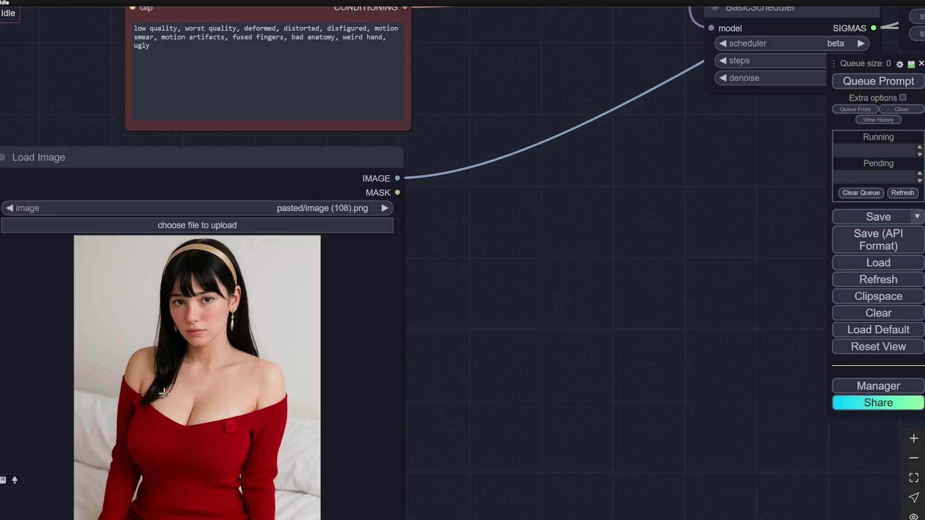
scroll(287, 373, "down", 10)
left_click_drag(572, 330, 264, 347)
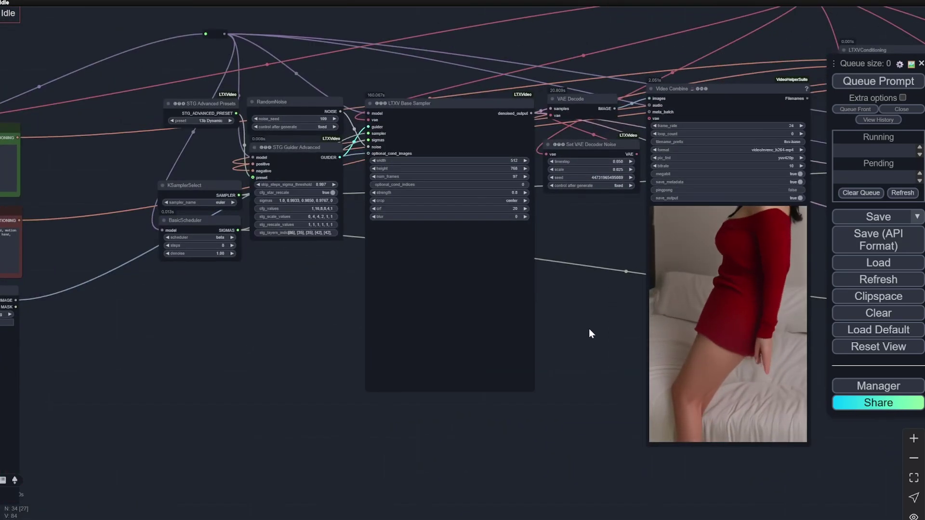
left_click_drag(588, 330, 392, 339)
scroll(393, 338, "up", 4)
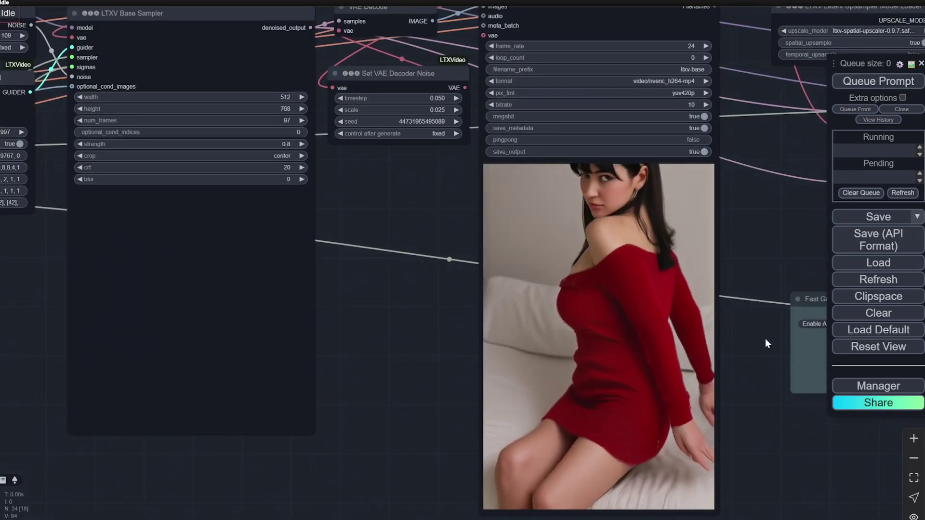
scroll(762, 338, "up", 1)
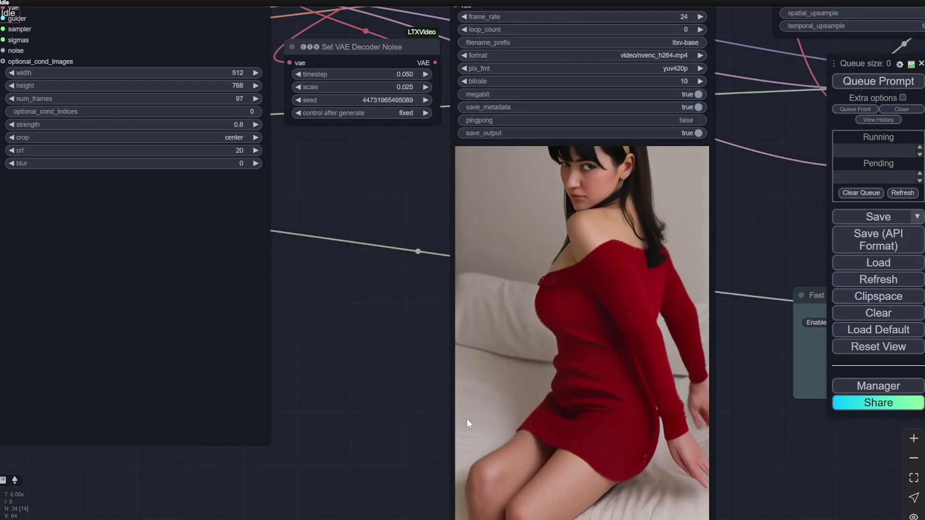
- Pan to the upscaled video output and view it
scroll(634, 422, "down", 5)
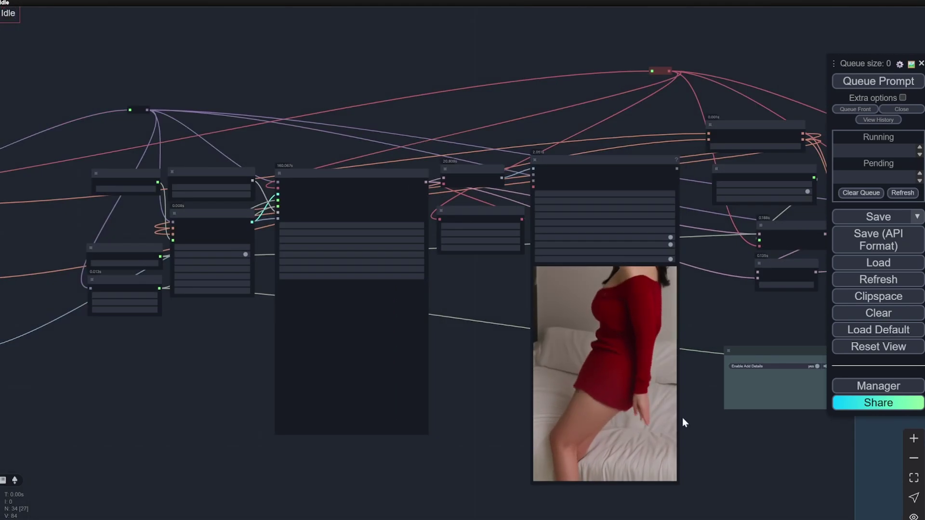
scroll(603, 418, "down", 4)
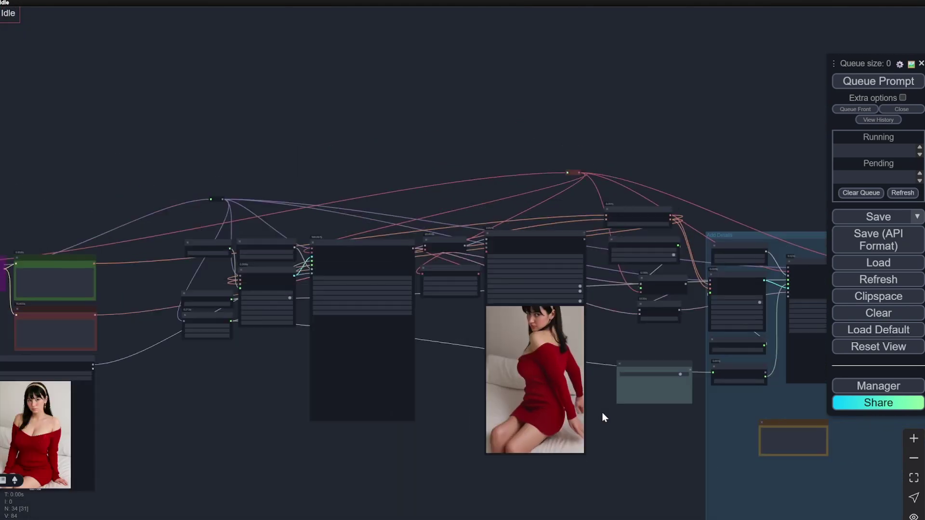
left_click_drag(643, 428, 208, 290)
scroll(669, 284, "up", 6)
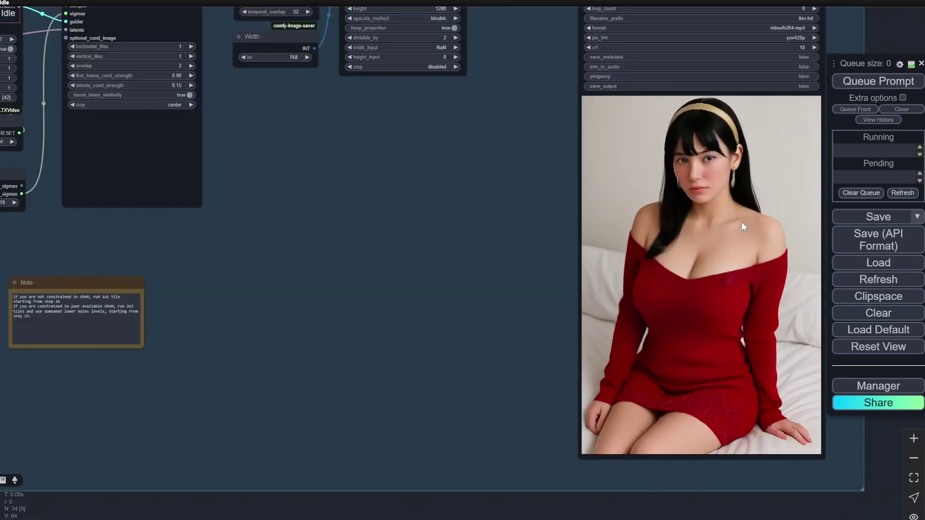
scroll(741, 221, "down", 1)
scroll(744, 224, "up", 1)
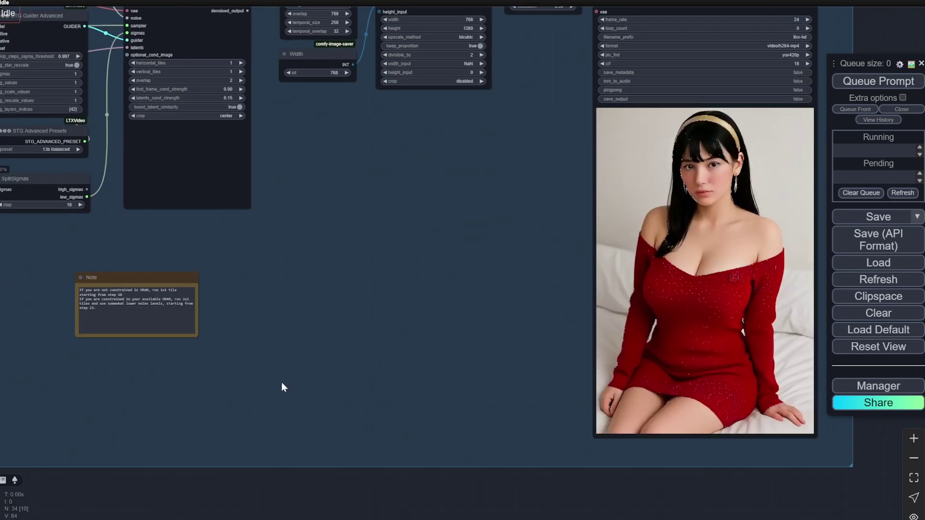
- Pan past the Fast Groups Bypasser to the positive and negative CLIP Text Encode prompts
left_click_drag(358, 383, 730, 363)
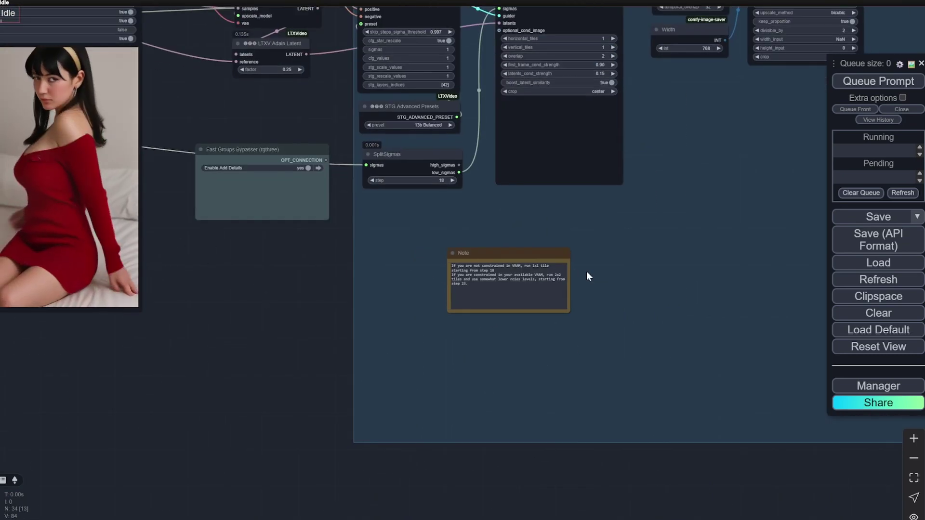
left_click_drag(573, 263, 110, 248)
scroll(638, 287, "up", 2)
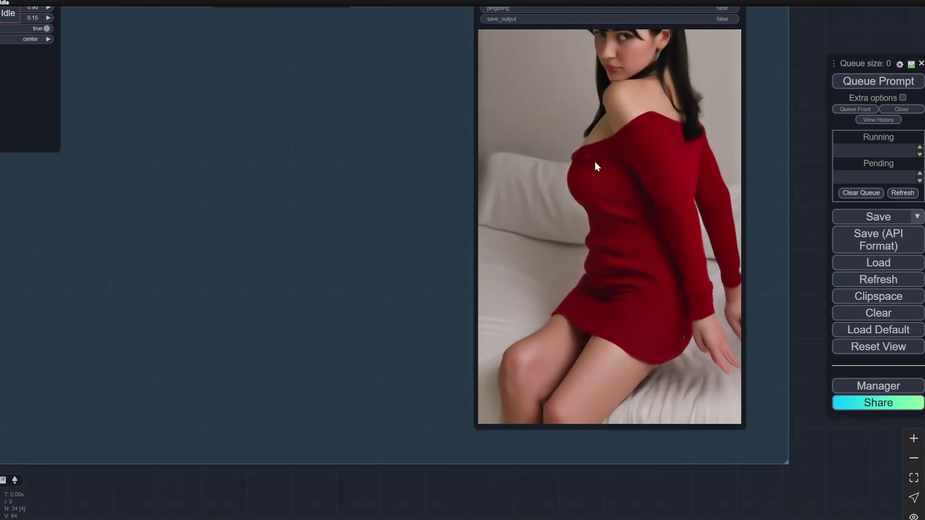
scroll(687, 252, "down", 7)
scroll(686, 253, "down", 6)
left_click_drag(346, 299, 544, 320)
scroll(247, 182, "up", 15)
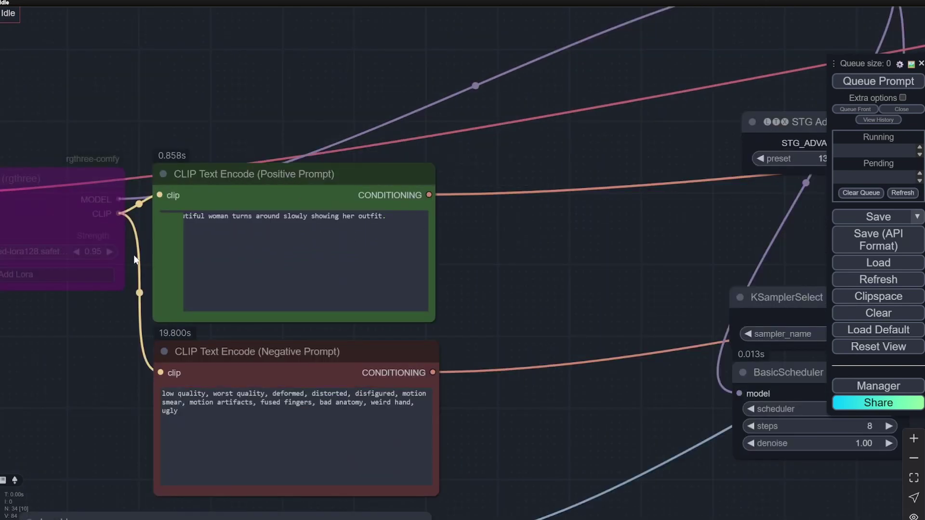
- Read the shared CLIP Text Encode prompts, then zoom across the whole workflow
scroll(134, 259, "up", 3)
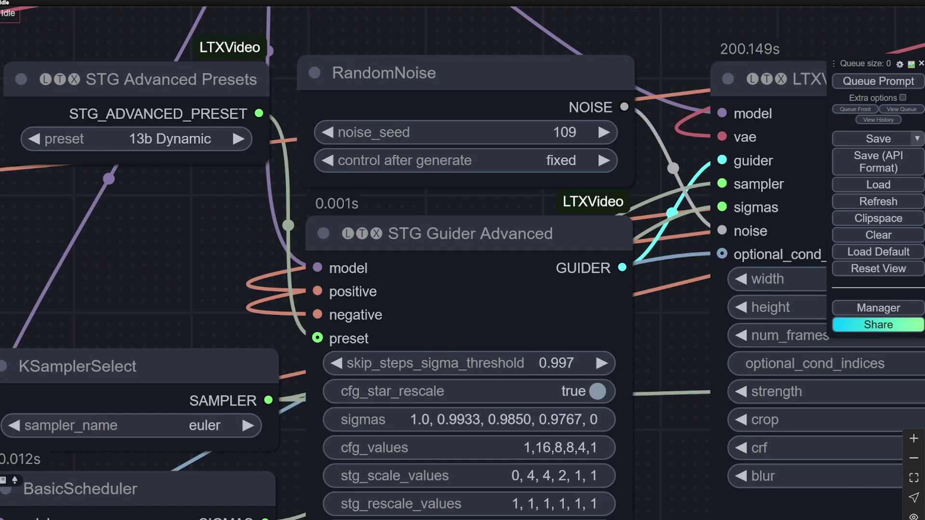
scroll(271, 214, "down", 5)
left_click_drag(270, 216, 466, 180)
scroll(312, 187, "down", 4)
scroll(275, 195, "up", 5)
scroll(185, 213, "up", 5)
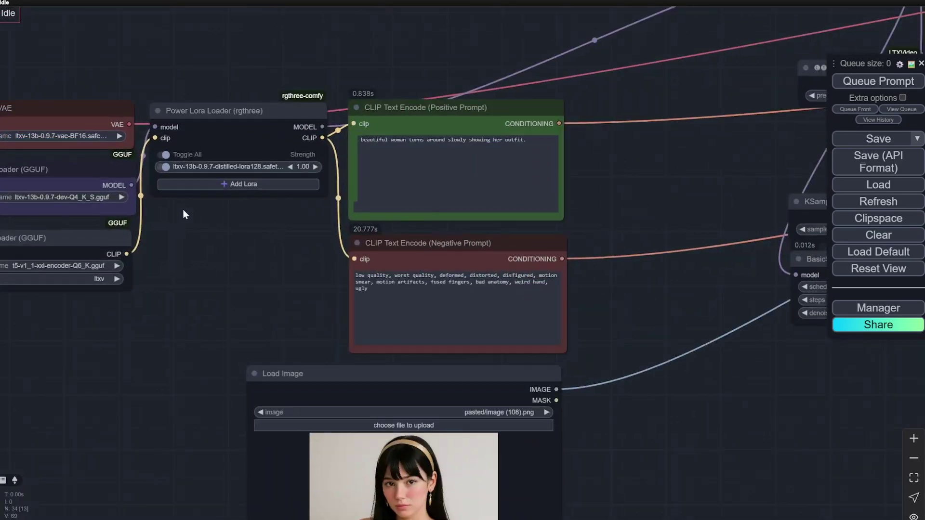
scroll(605, 158, "up", 2)
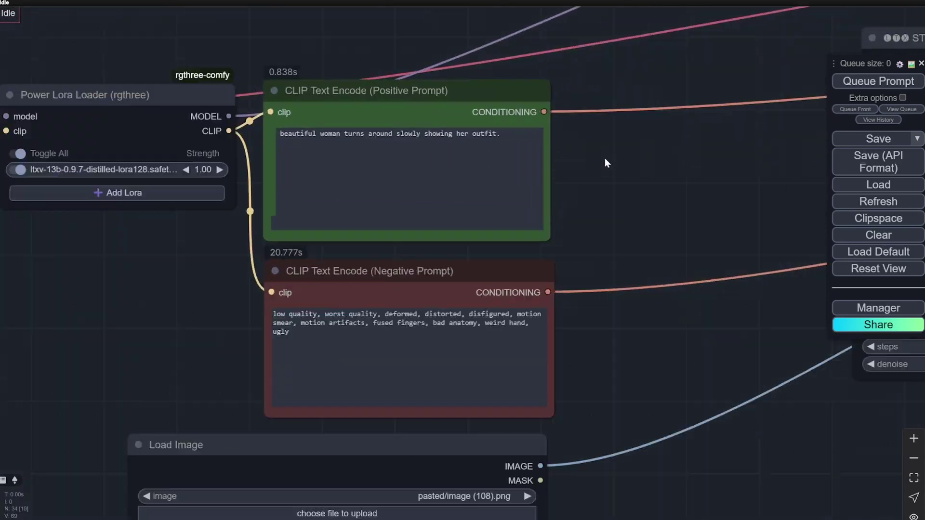
scroll(602, 157, "up", 1)
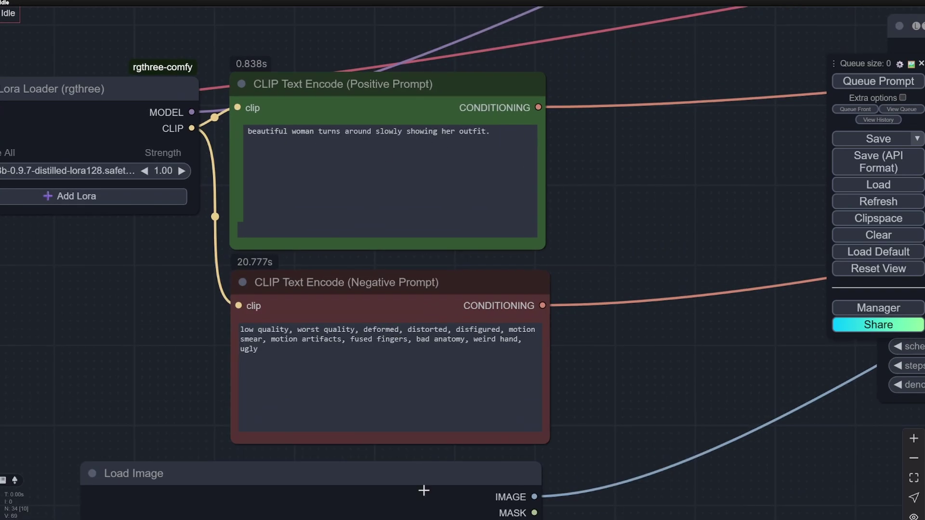
scroll(693, 221, "down", 4)
- Review the LTXV sampler, upscaler and the 24 fps h264-mp4 Video Combine output
left_click_drag(689, 227, 115, 138)
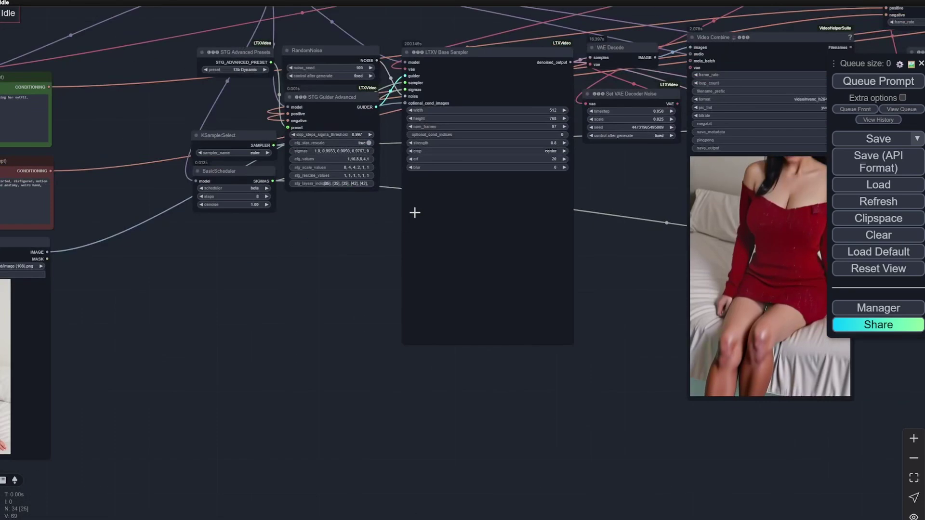
left_click_drag(572, 261, 428, 281)
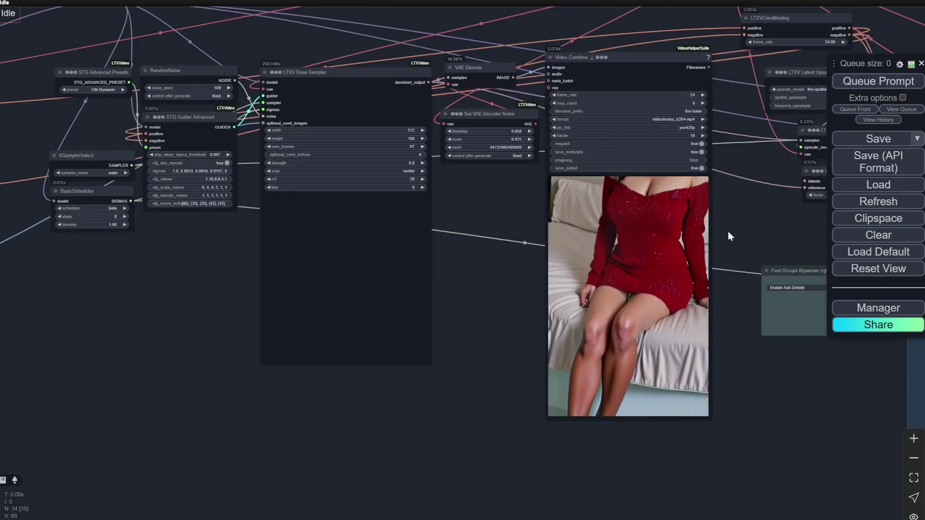
left_click_drag(727, 231, 627, 243)
scroll(627, 244, "up", 1)
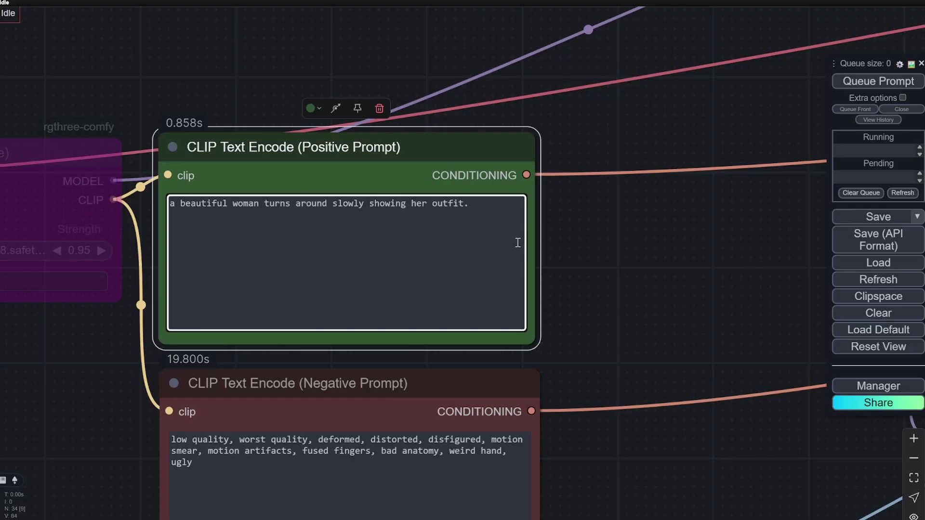
scroll(591, 254, "down", 10)
left_click_drag(660, 270, 466, 315)
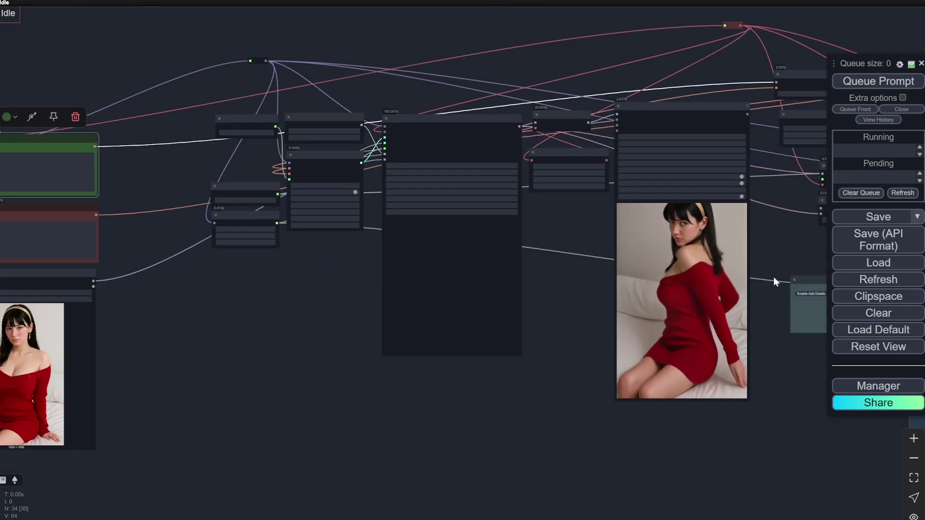
scroll(766, 289, "up", 6)
left_click_drag(755, 320, 731, 320)
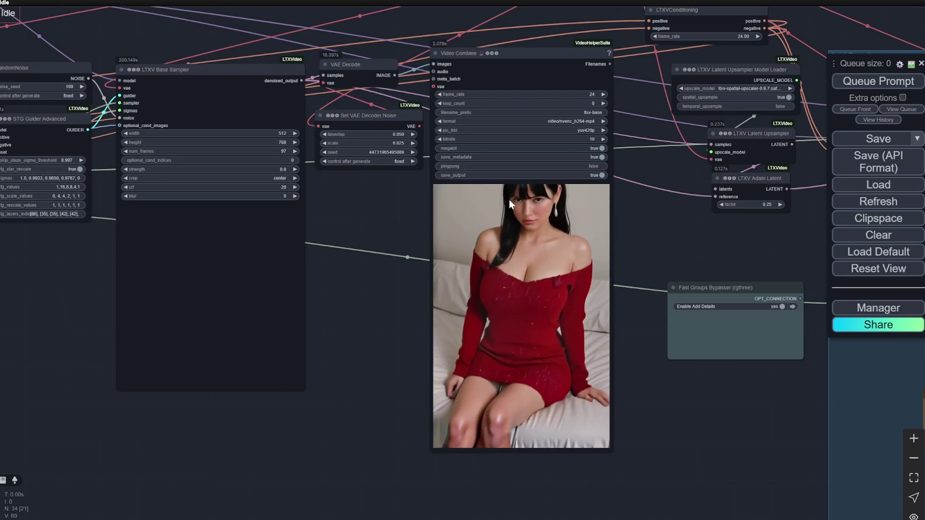
- Pan from the loader and Load Image nodes across to Video Combine and the upscaler nodes
scroll(646, 316, "down", 2)
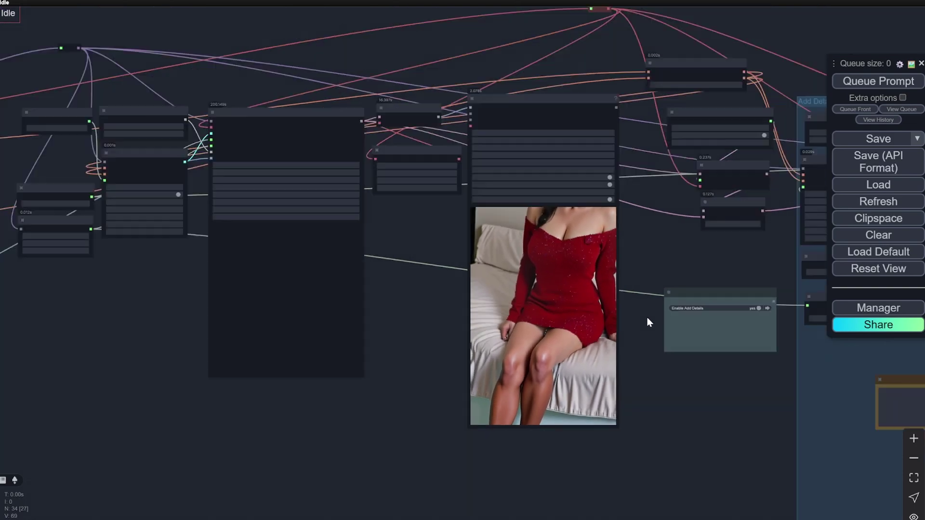
scroll(646, 317, "down", 2)
left_click_drag(438, 406, 566, 433)
scroll(58, 248, "up", 5)
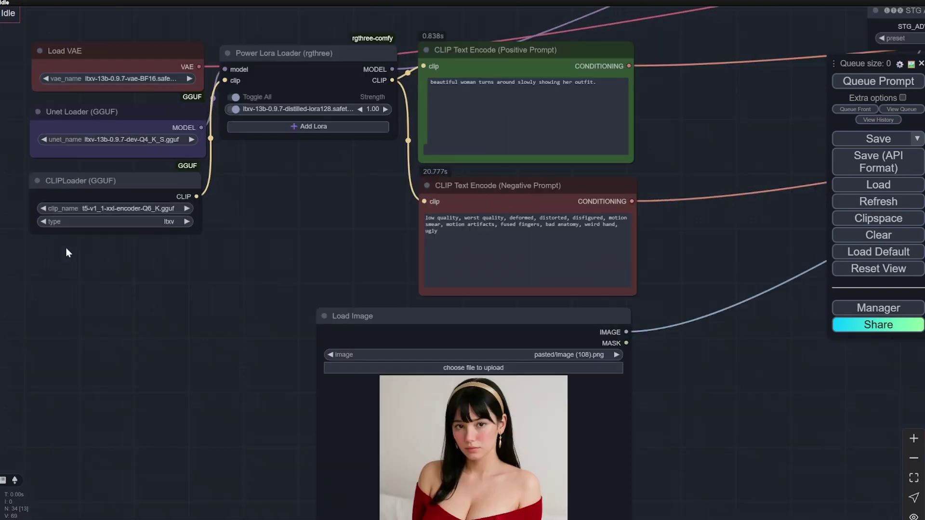
scroll(66, 251, "up", 2)
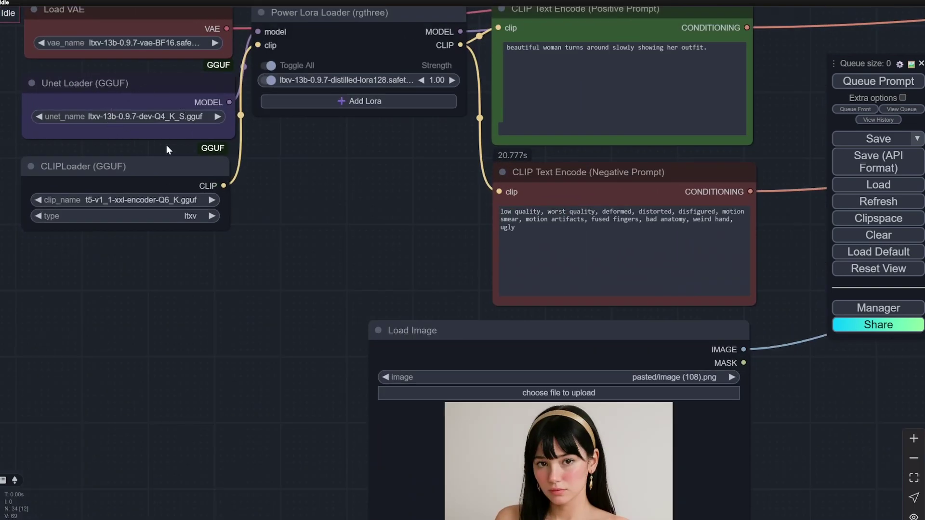
scroll(112, 137, "down", 10)
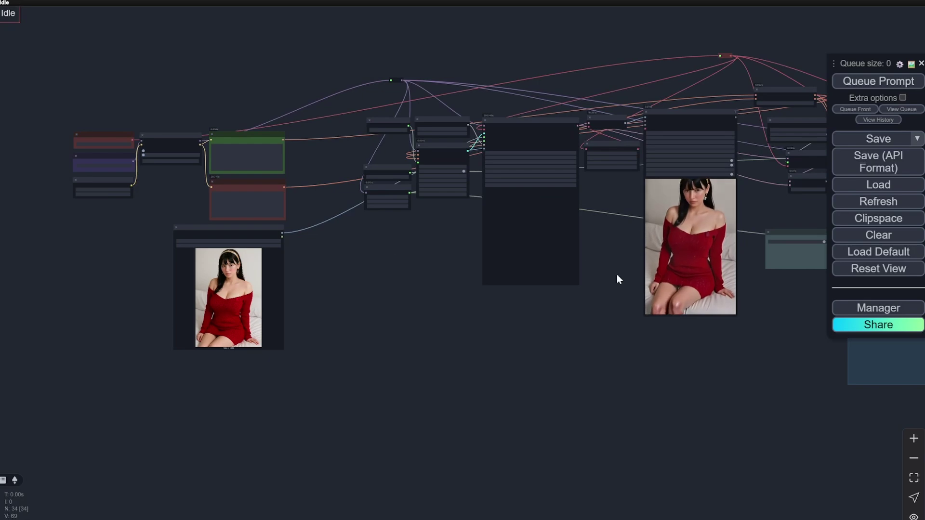
left_click_drag(665, 348, 444, 352)
scroll(525, 227, "up", 7)
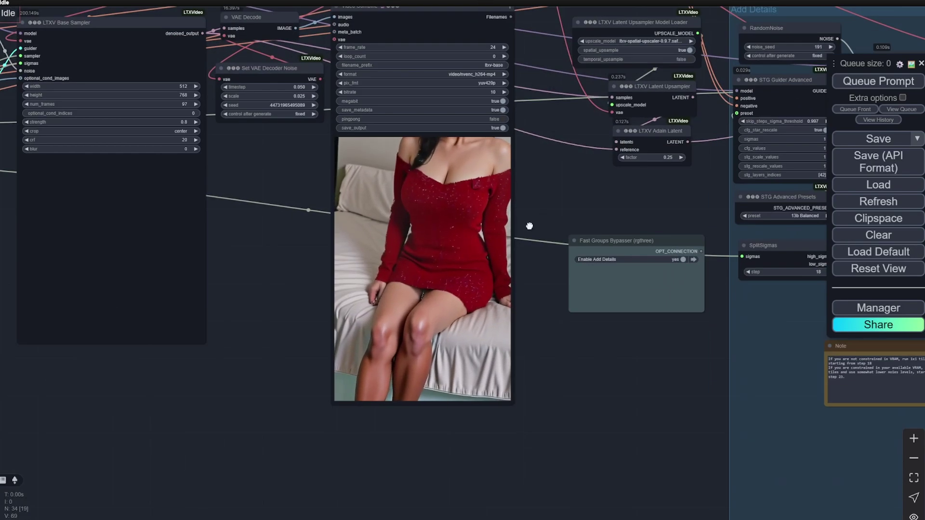
scroll(525, 230, "down", 1)
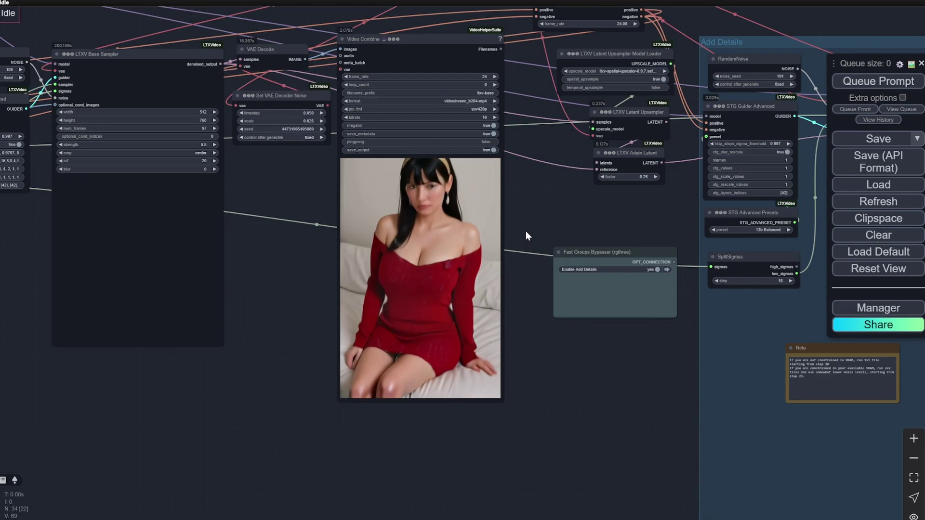
- Bring the Add Details group's latent upsampler and LTXV Tiled Sampler (1×1 tiles, overlap 2) into view
left_click_drag(525, 230, 280, 184)
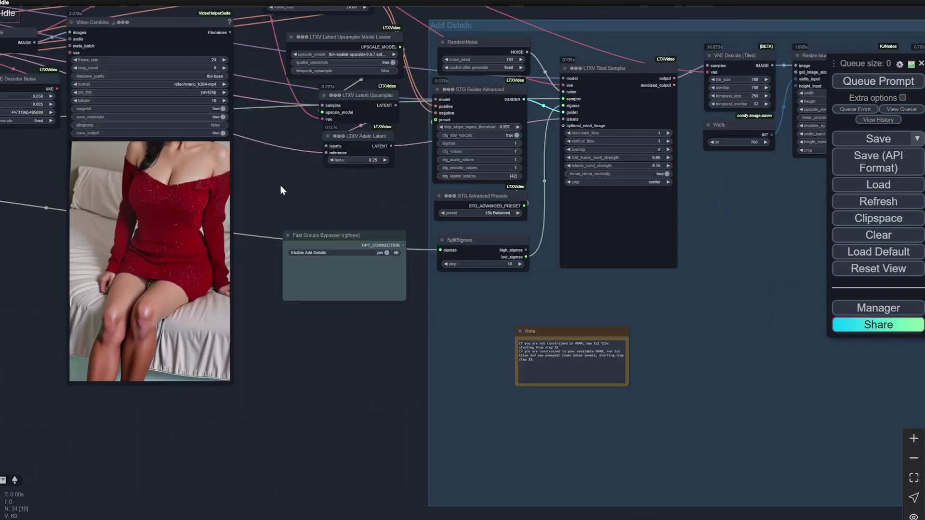
scroll(302, 189, "up", 4)
scroll(302, 189, "down", 3)
left_click_drag(320, 206, 289, 325)
scroll(476, 332, "up", 1)
scroll(483, 190, "up", 4)
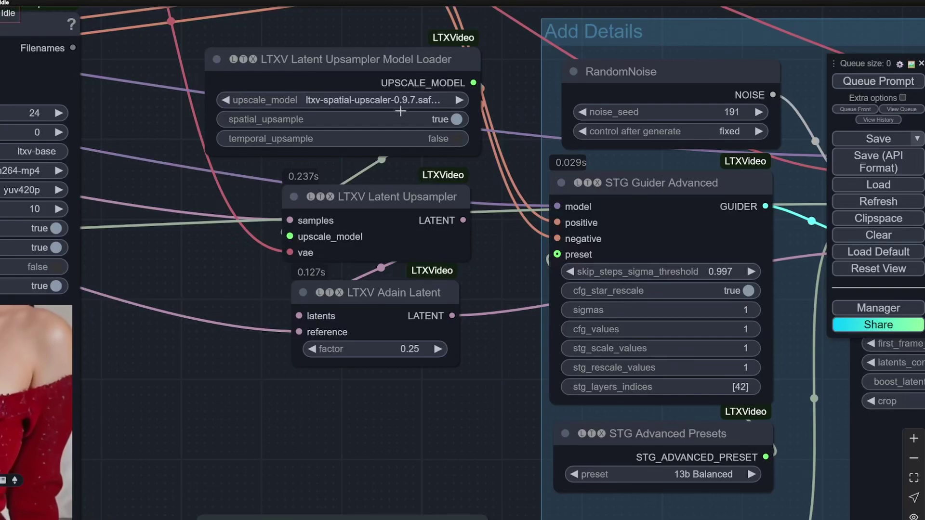
left_click_drag(504, 271, 325, 273)
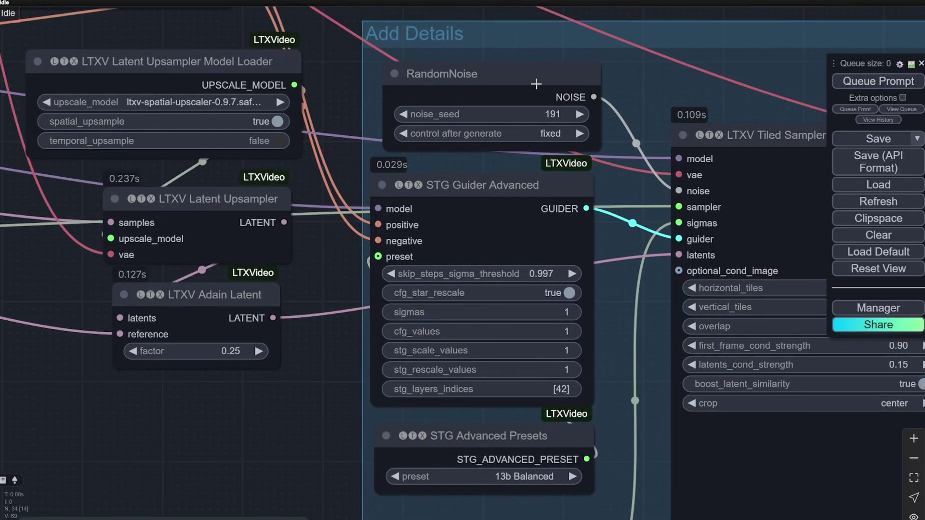
scroll(619, 358, "down", 8)
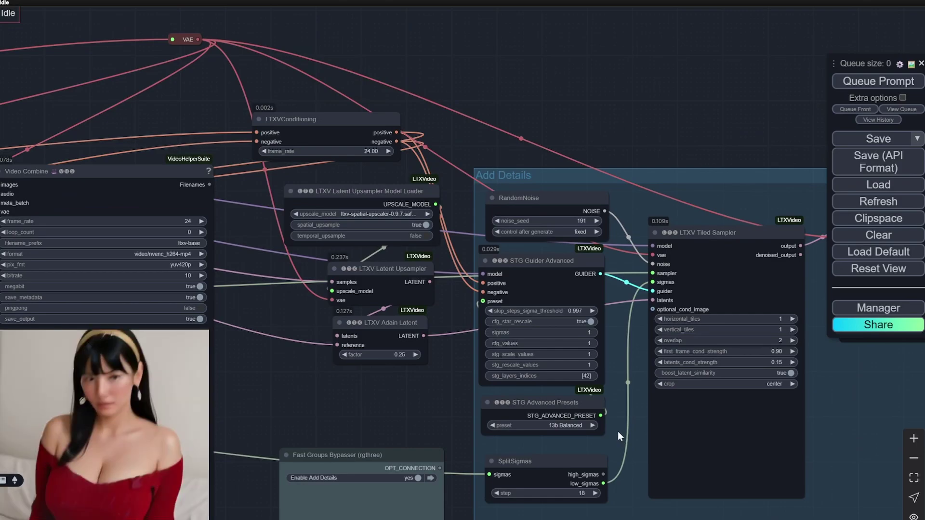
- Center the Note advising 1×1 tiles from step 18 or 2×2 from step 23, beside SplitSigmas
scroll(418, 265, "up", 5)
scroll(410, 368, "up", 5)
scroll(512, 356, "down", 2)
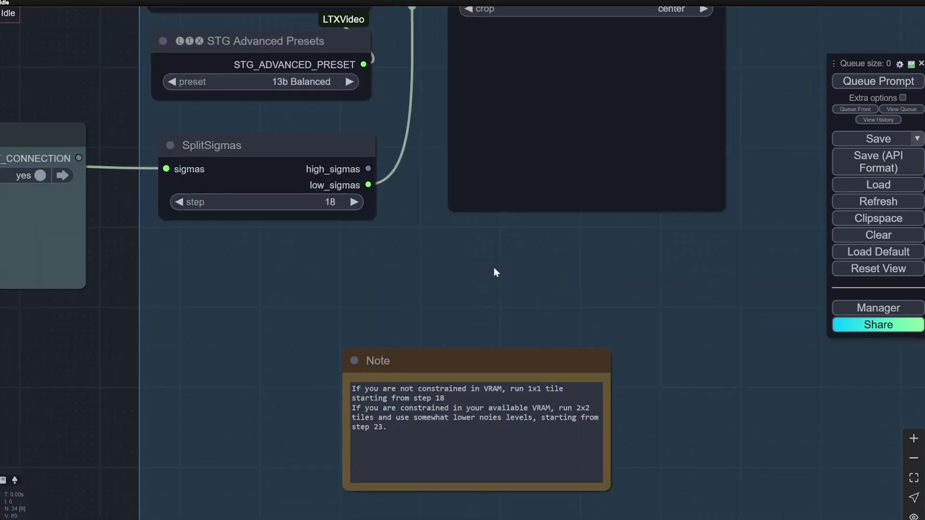
scroll(493, 268, "up", 2)
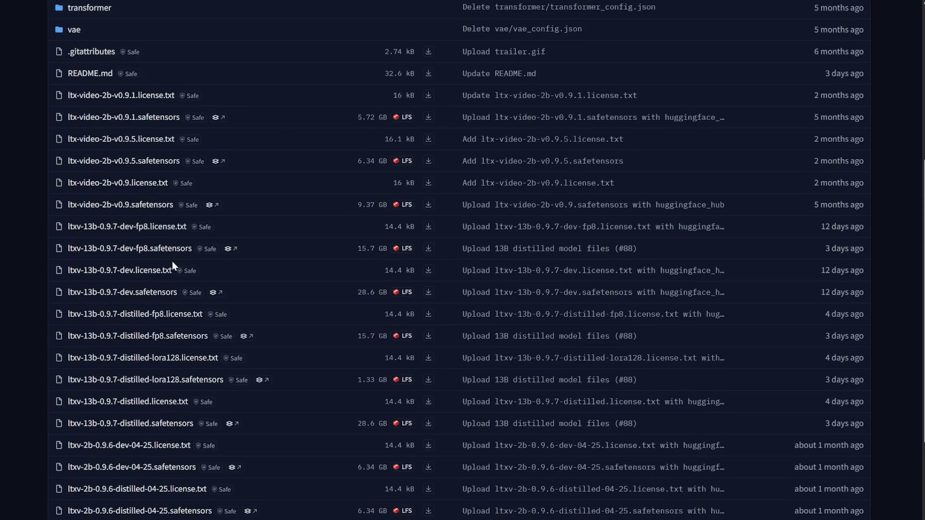
scroll(174, 266, "up", 5)
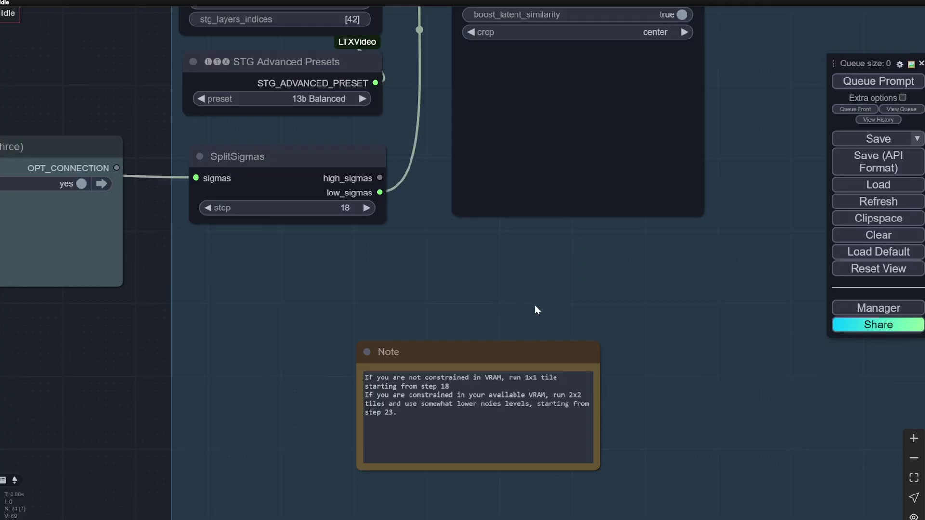
scroll(495, 269, "down", 3)
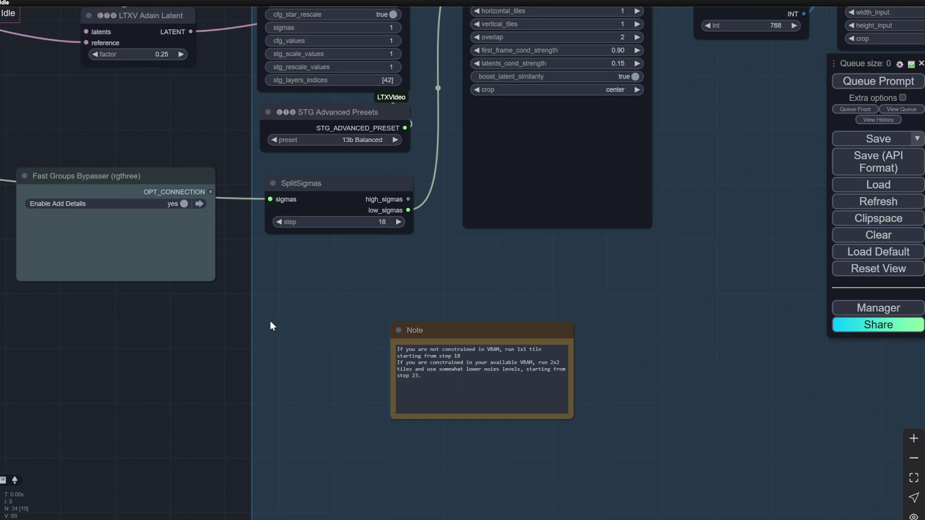
scroll(270, 325, "up", 5)
left_click_drag(688, 271, 431, 198)
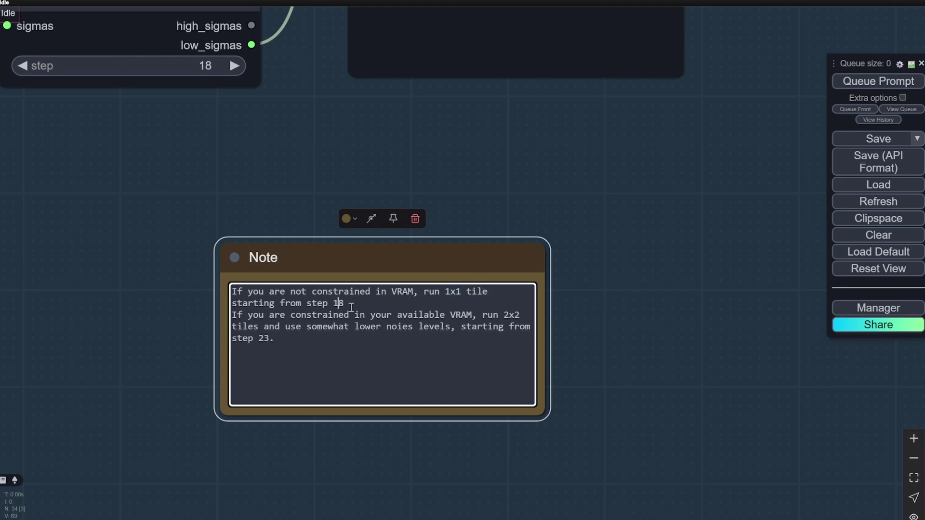
left_click_drag(241, 101, 385, 256)
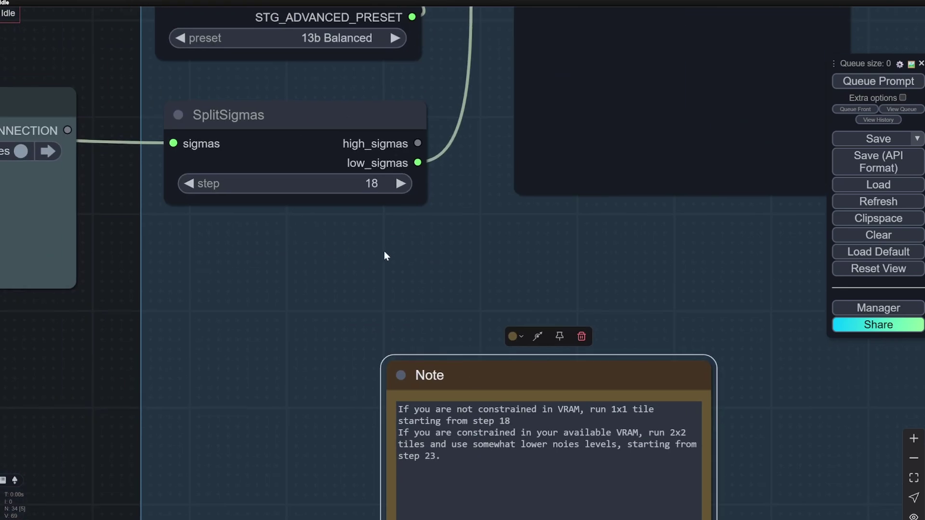
left_click_drag(773, 400, 717, 326)
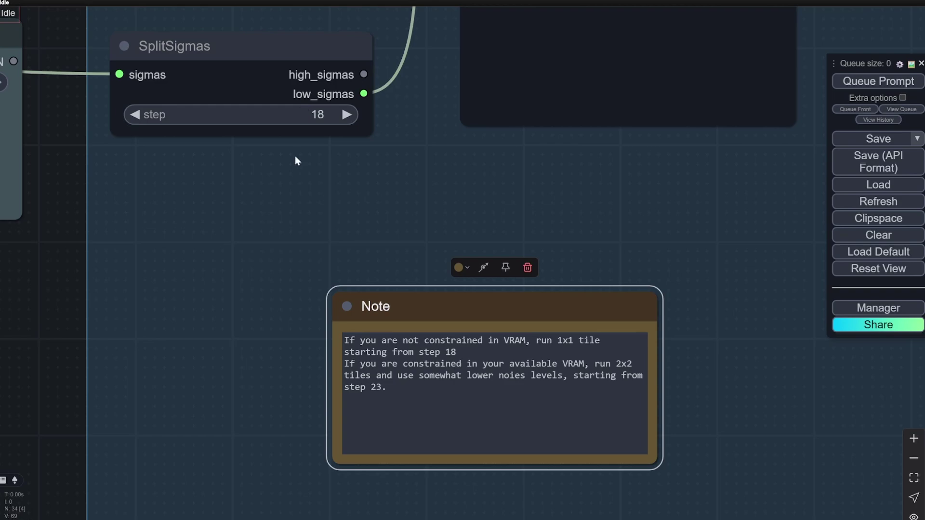
scroll(550, 167, "down", 5)
scroll(505, 223, "up", 12)
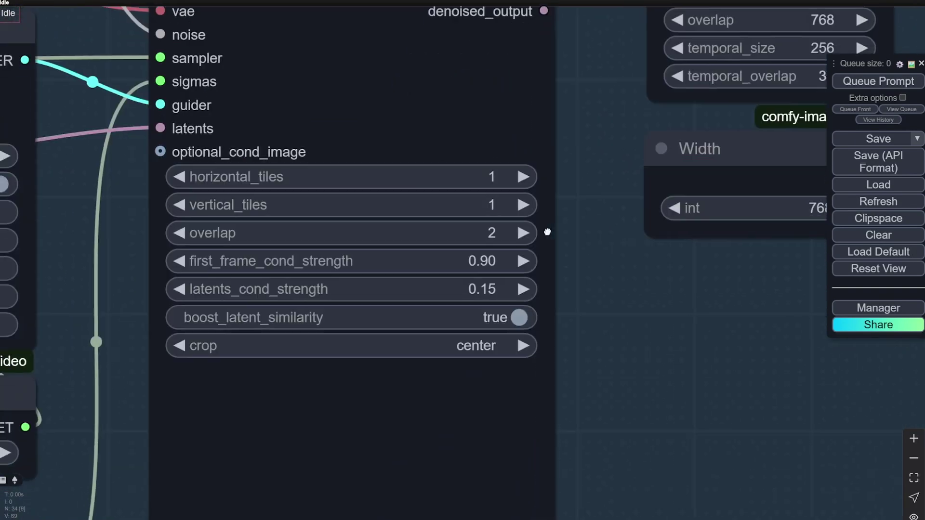
scroll(547, 232, "up", 2)
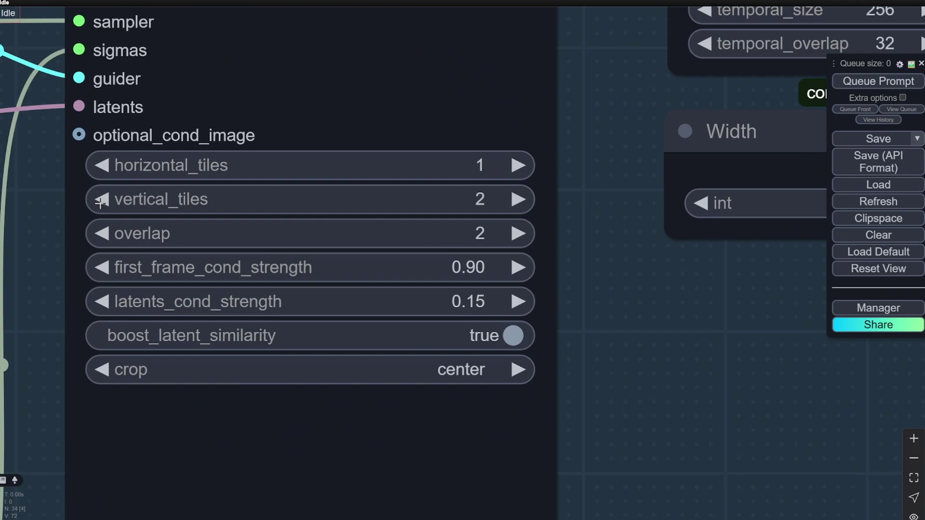
scroll(220, 218, "down", 6)
scroll(473, 301, "up", 4)
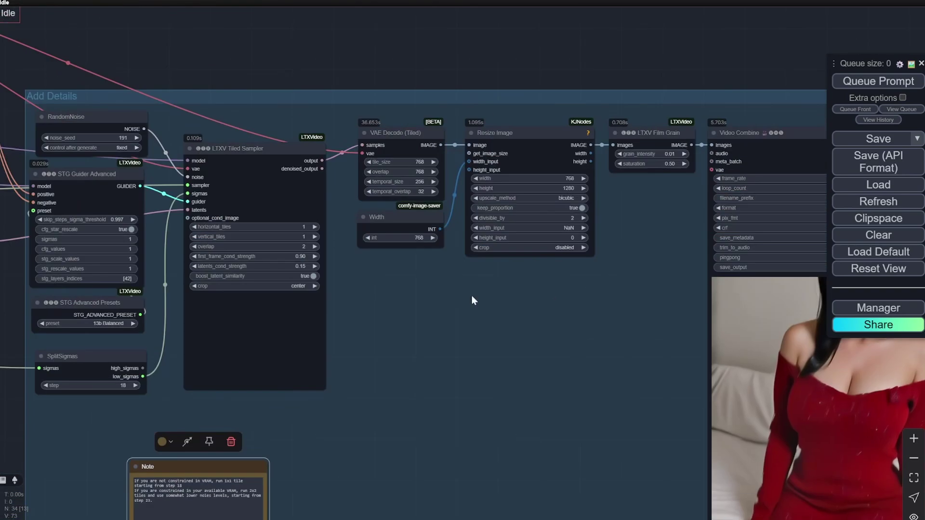
- Unplug the Width link and reconnect the 768 Width output to Resize Image's width_input
scroll(410, 181, "up", 2)
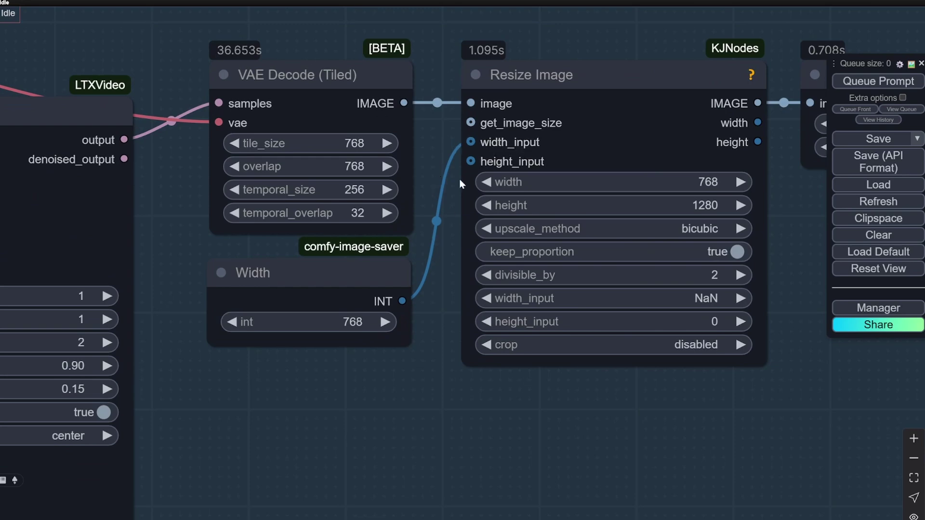
left_click_drag(469, 142, 470, 142)
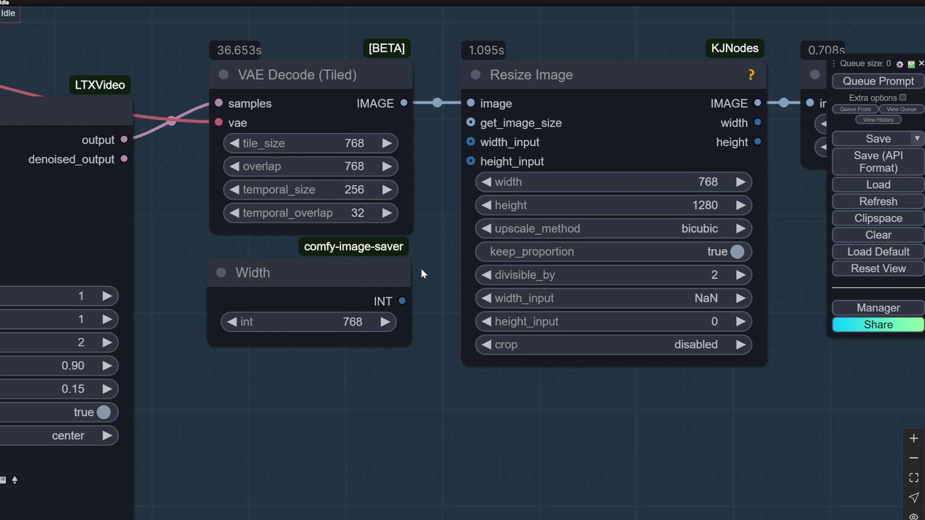
left_click_drag(403, 301, 470, 143)
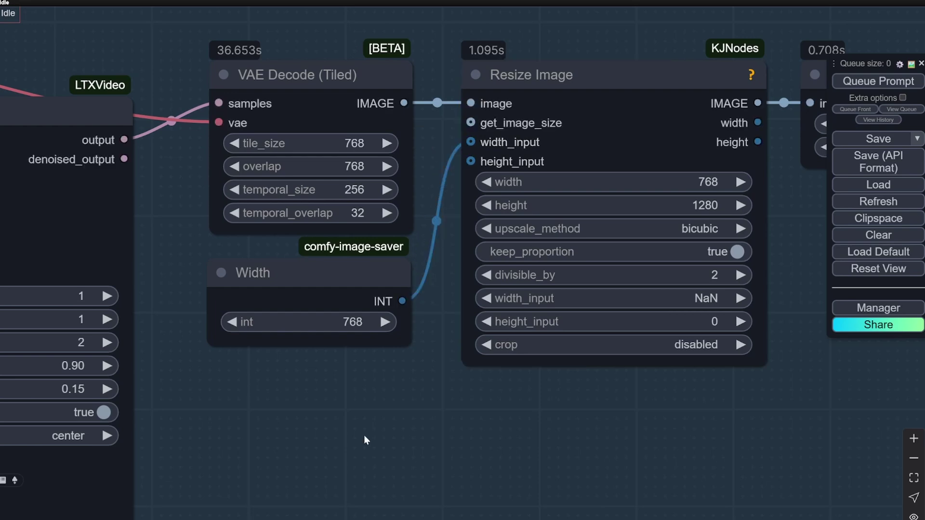
left_click_drag(321, 298, 315, 299)
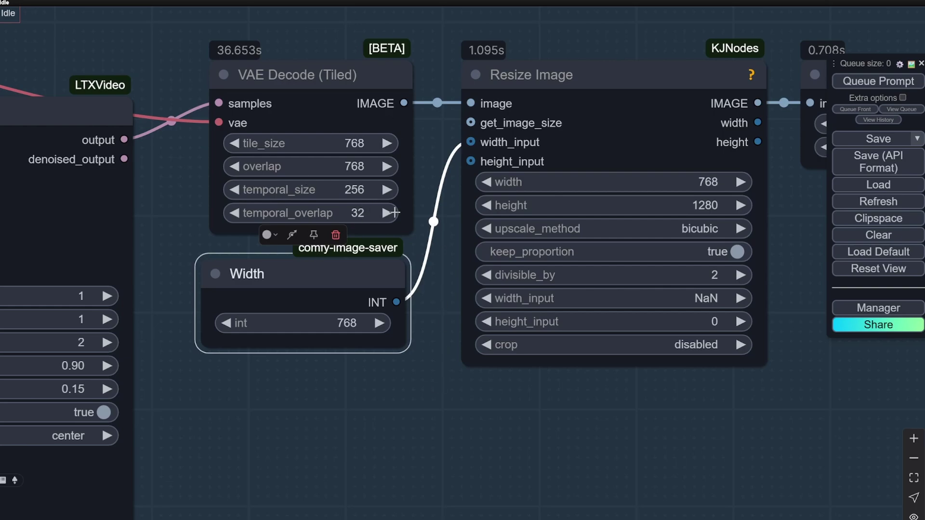
- Check VAE Decode (Tiled) at tile size 768 feeding Resize Image, and deselect the Width node
scroll(329, 377, "down", 5)
scroll(385, 390, "up", 7)
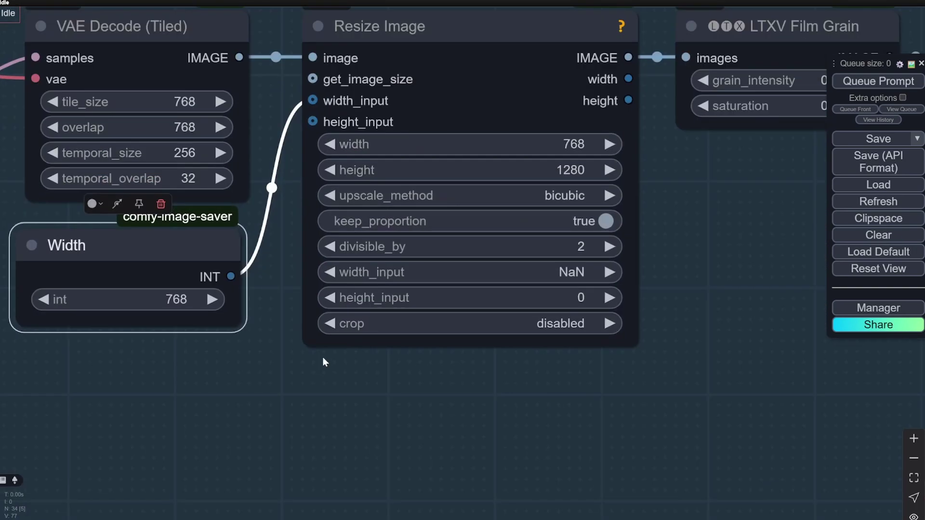
left_click_drag(322, 357, 389, 364)
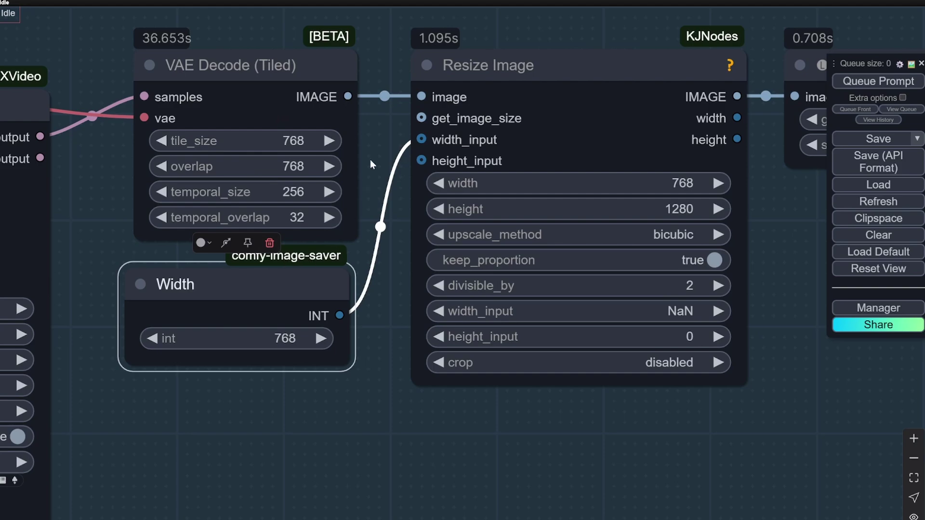
left_click(374, 141)
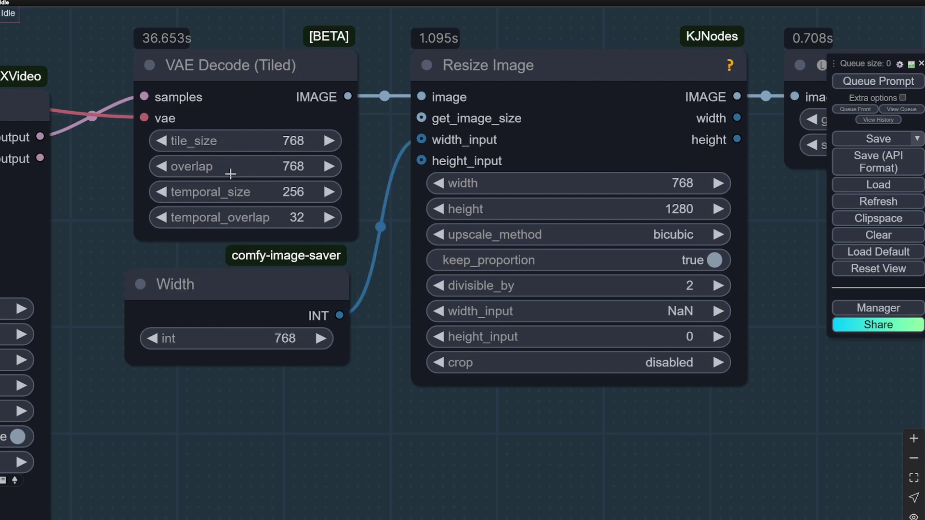
scroll(274, 123, "down", 6)
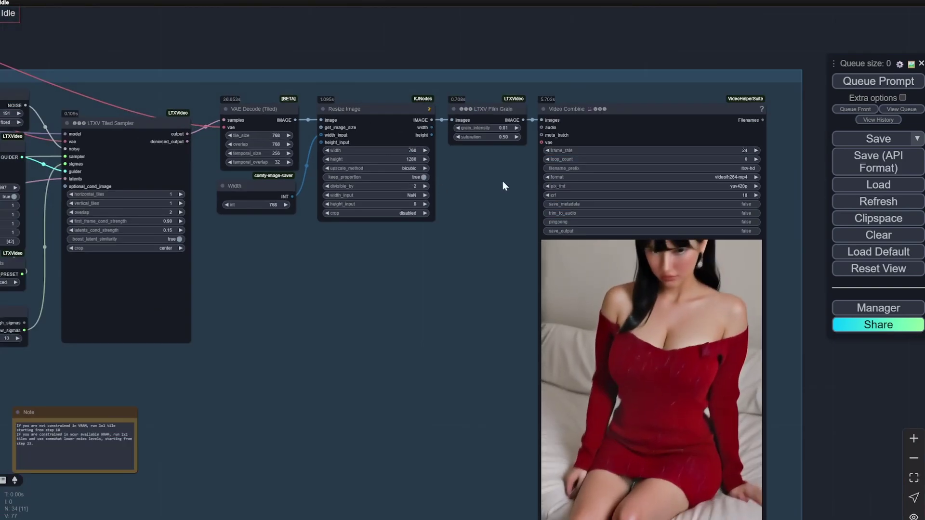
left_click_drag(502, 180, 405, 135)
scroll(694, 257, "down", 1)
left_click_drag(686, 324, 671, 285)
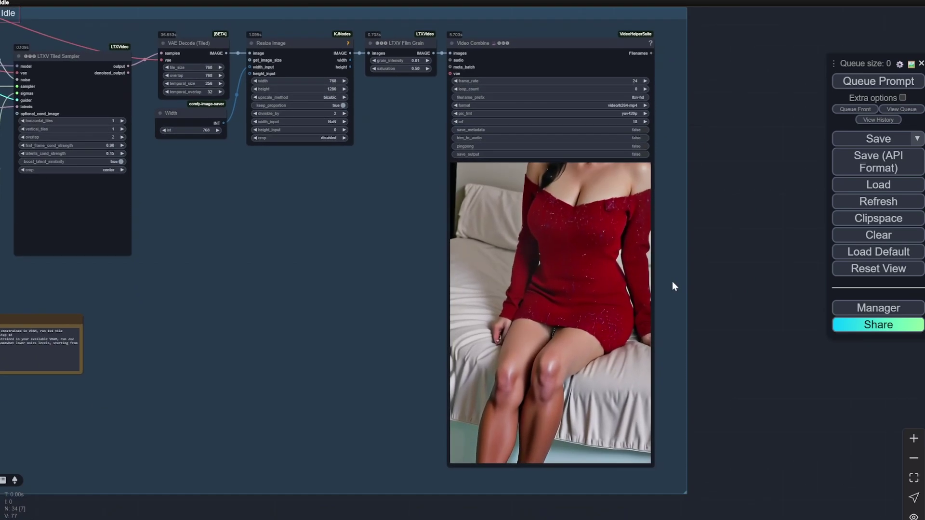
scroll(672, 281, "up", 1)
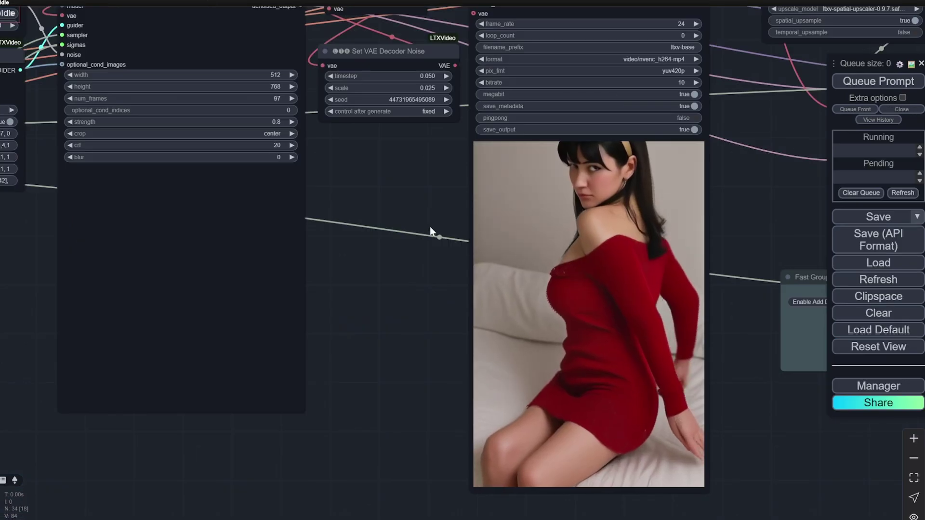
scroll(428, 226, "down", 5)
scroll(568, 292, "up", 5)
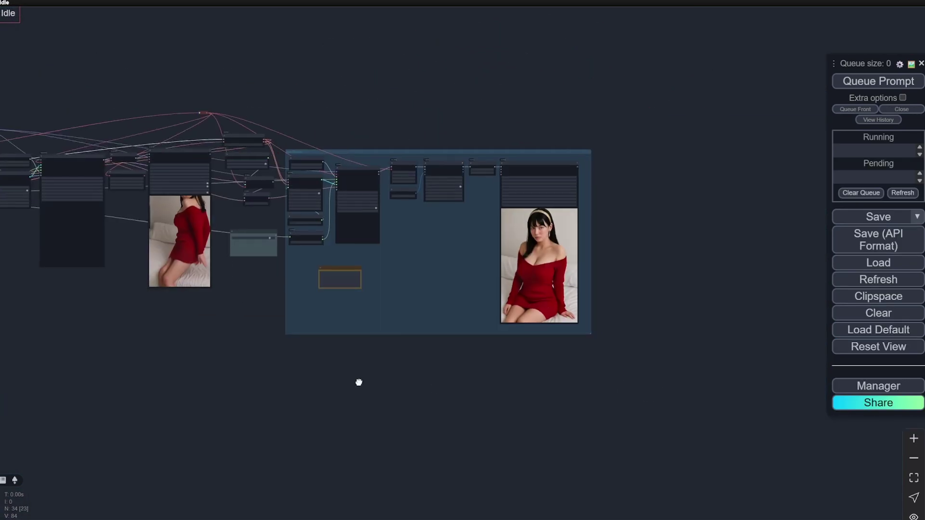
scroll(546, 149, "up", 5)
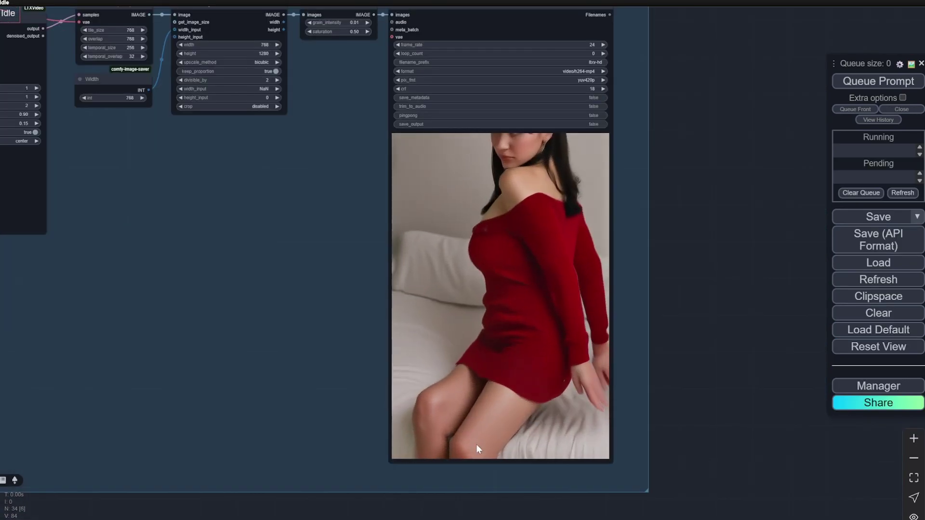
scroll(503, 393, "up", 2)
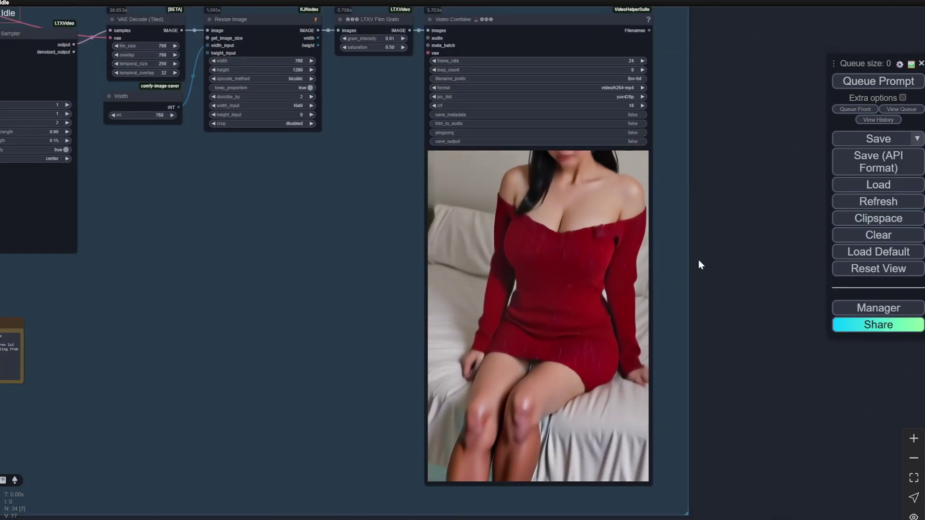
scroll(699, 260, "down", 2)
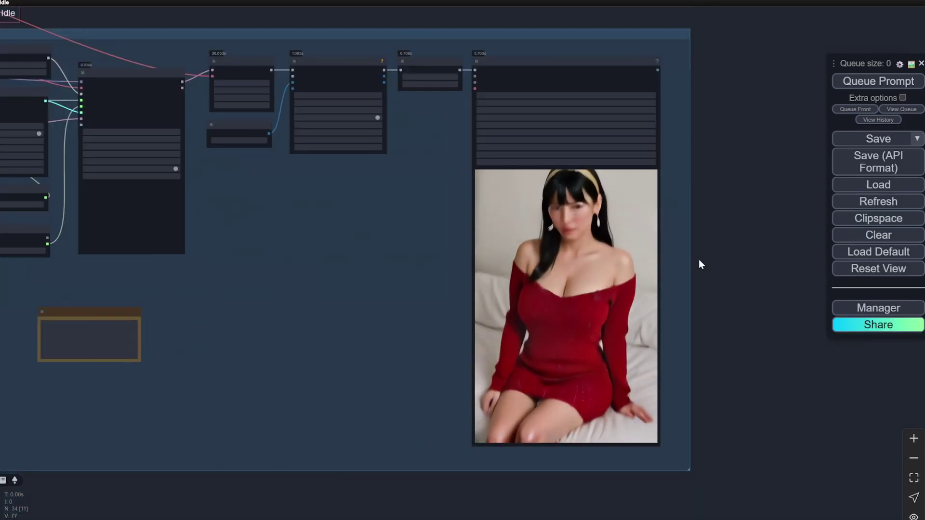
scroll(700, 264, "down", 6)
scroll(310, 377, "left", 10)
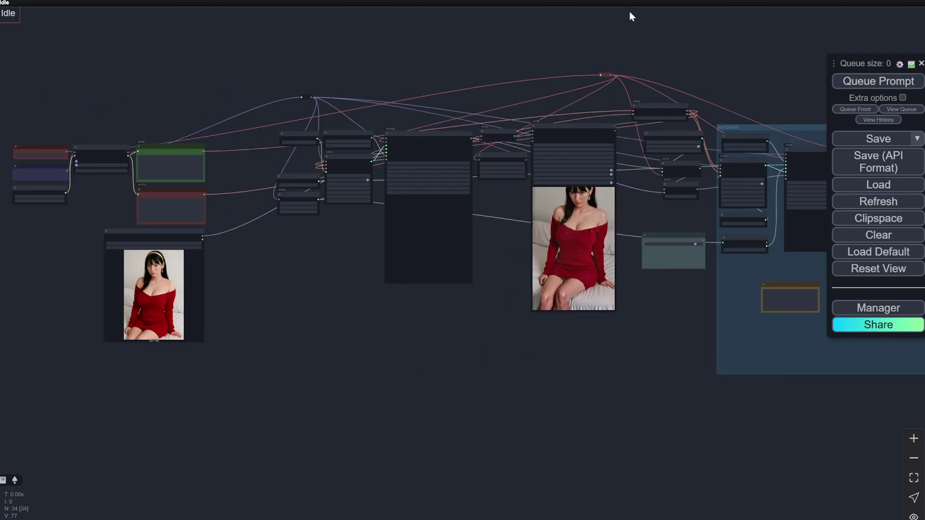
scroll(301, 249, "left", 2)
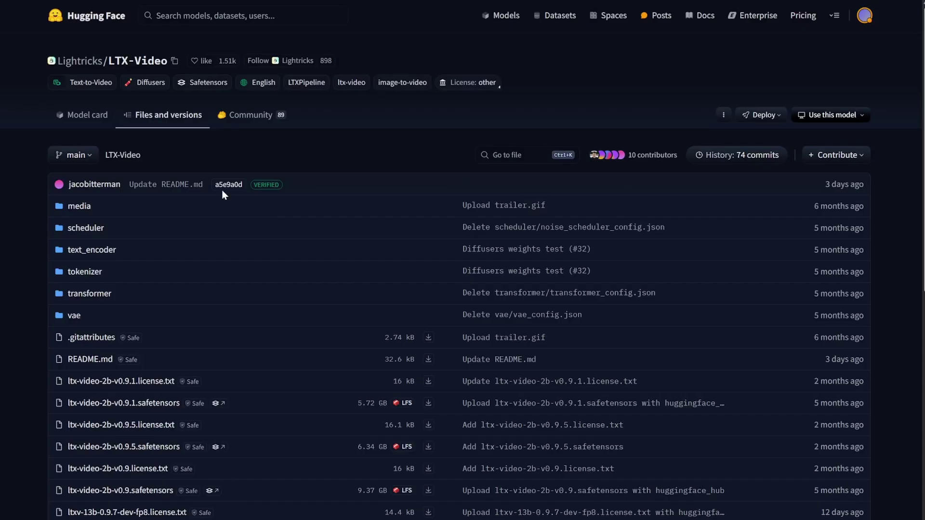
scroll(221, 189, "down", 5)
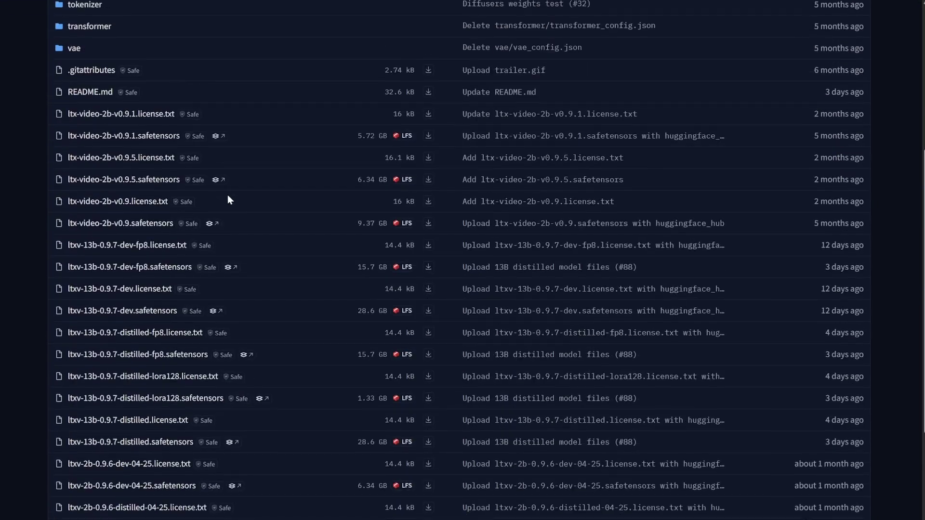
scroll(194, 484, "down", 2)
scroll(121, 385, "up", 8)
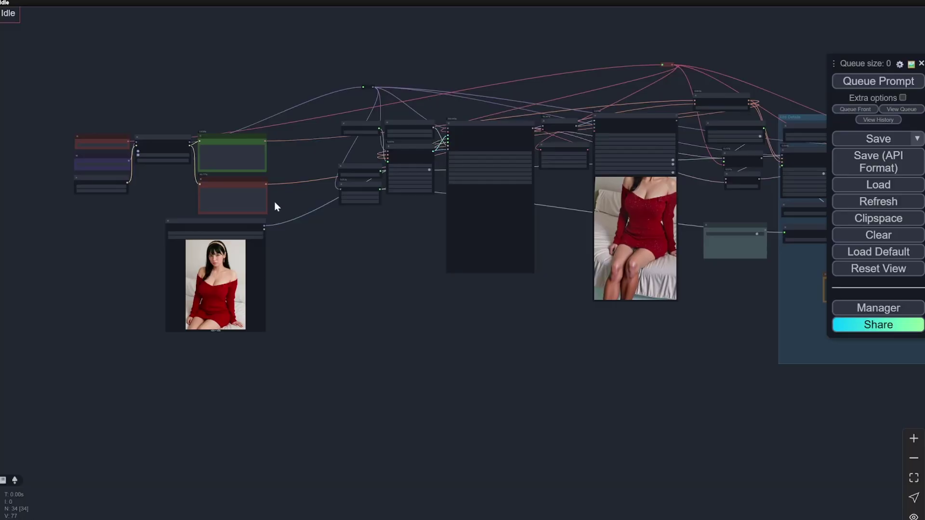
scroll(190, 186, "up", 5)
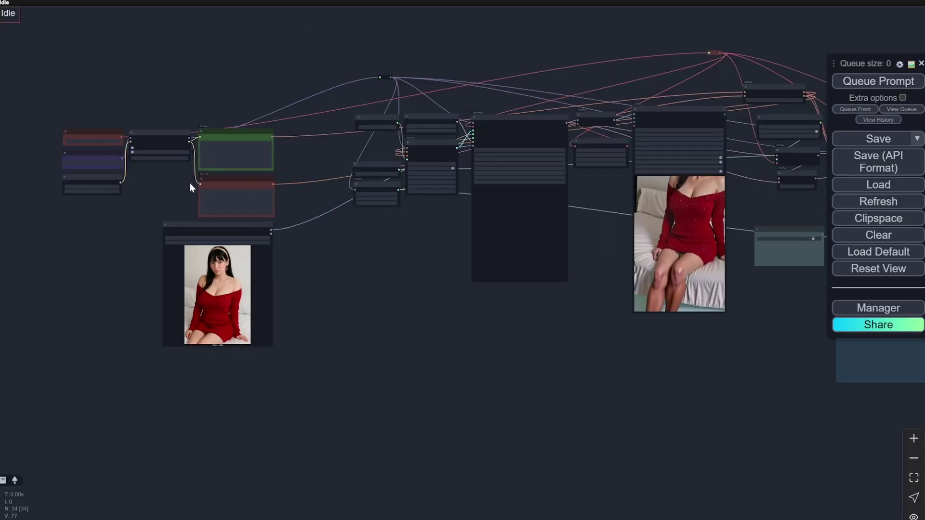
left_click_drag(155, 185, 538, 220)
scroll(324, 232, "up", 6)
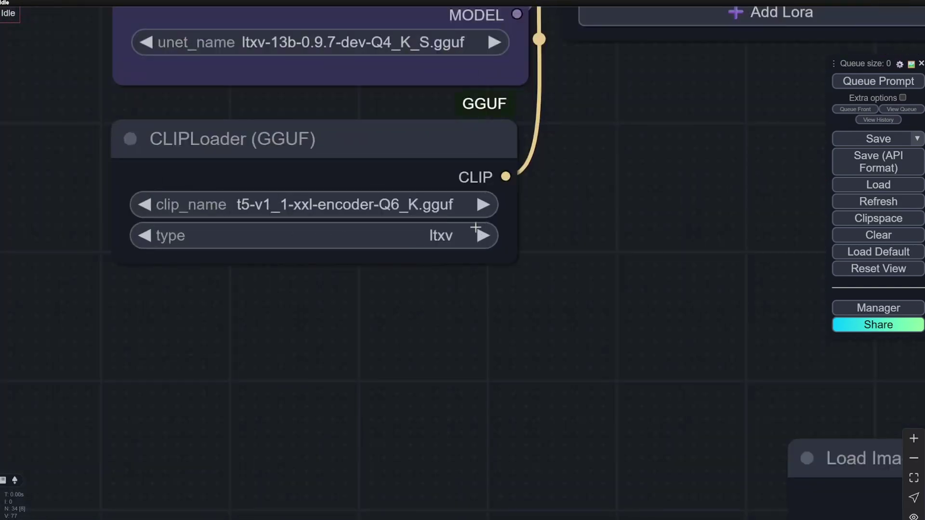
scroll(148, 308, "down", 4)
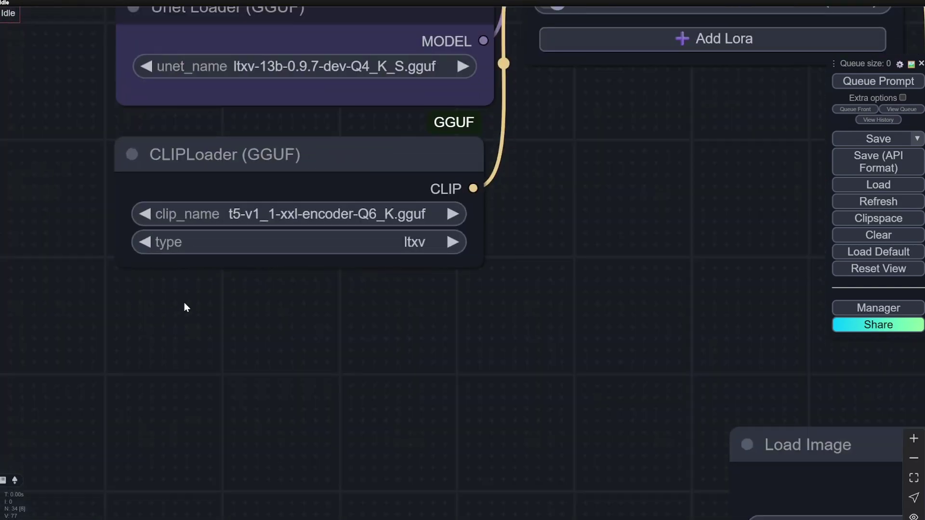
scroll(169, 297, "down", 2)
scroll(166, 296, "down", 7)
left_click_drag(615, 398, 437, 316)
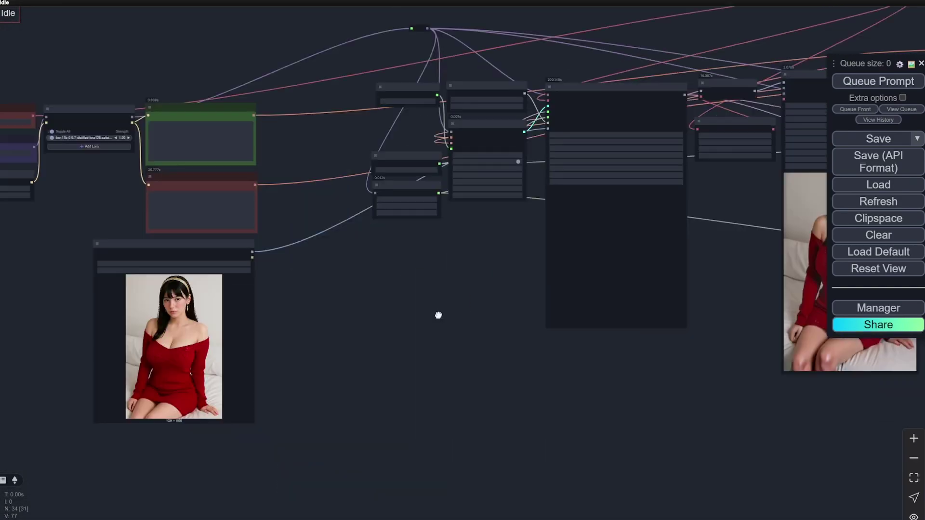
scroll(437, 316, "down", 3)
scroll(438, 318, "up", 4)
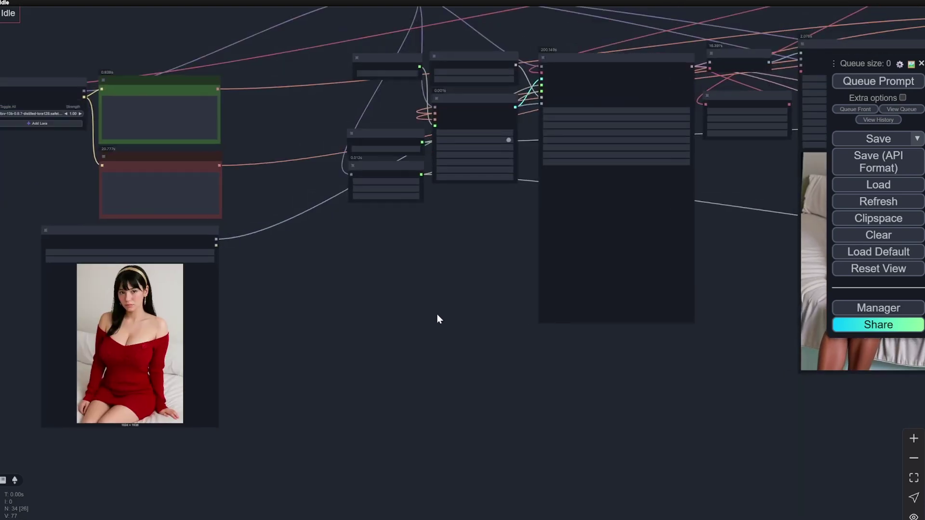